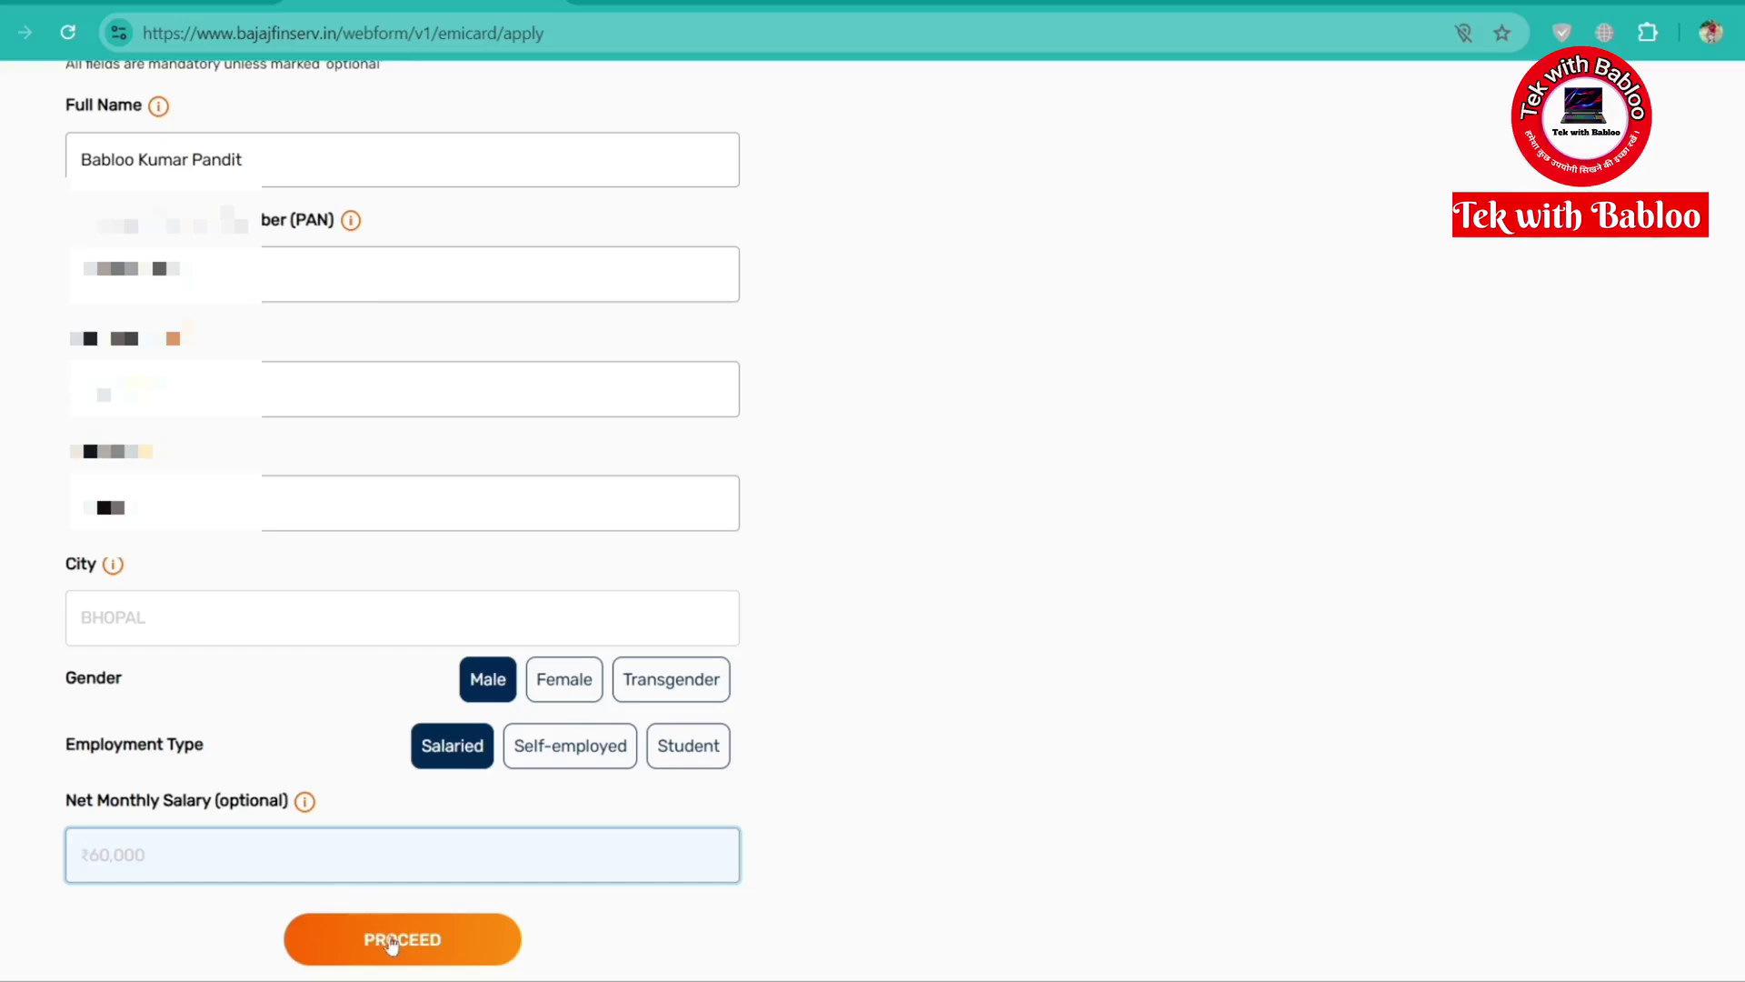
Step: Submit the filled personal details form to reach the Insta EMI Card application page
left_click(393, 946)
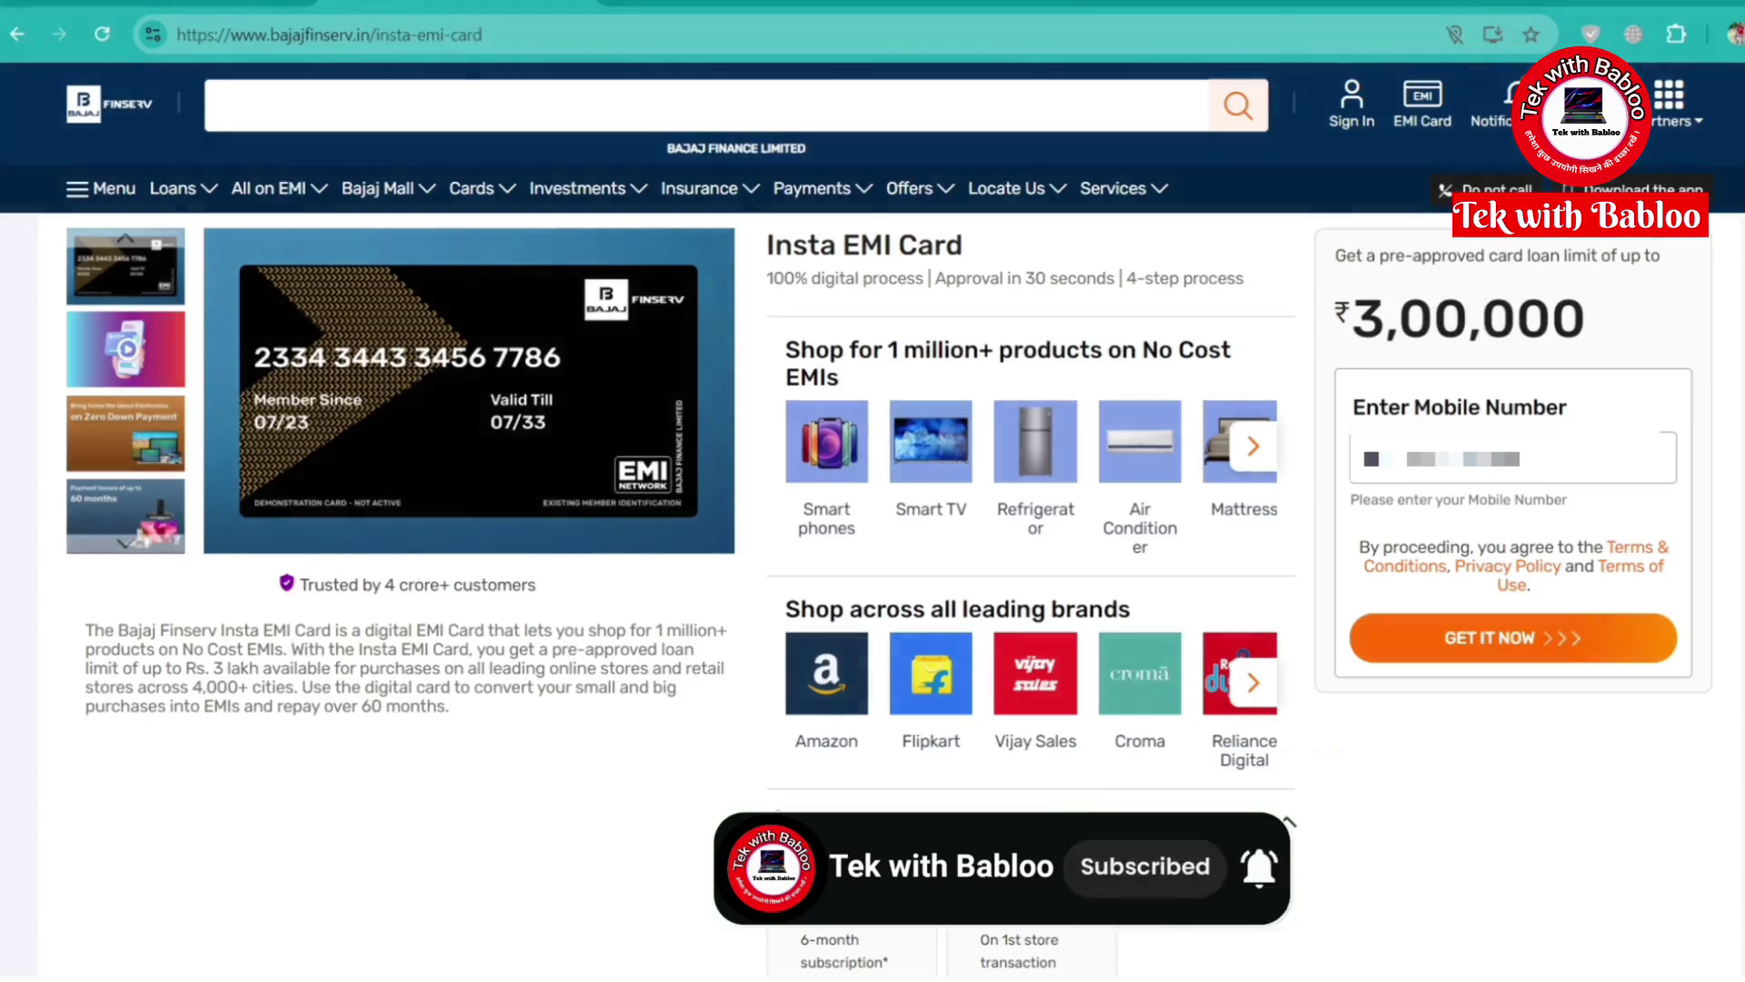
Step: Request an OTP for the mobile number and submit it in the Verification Required dialog
left_click(1473, 639)
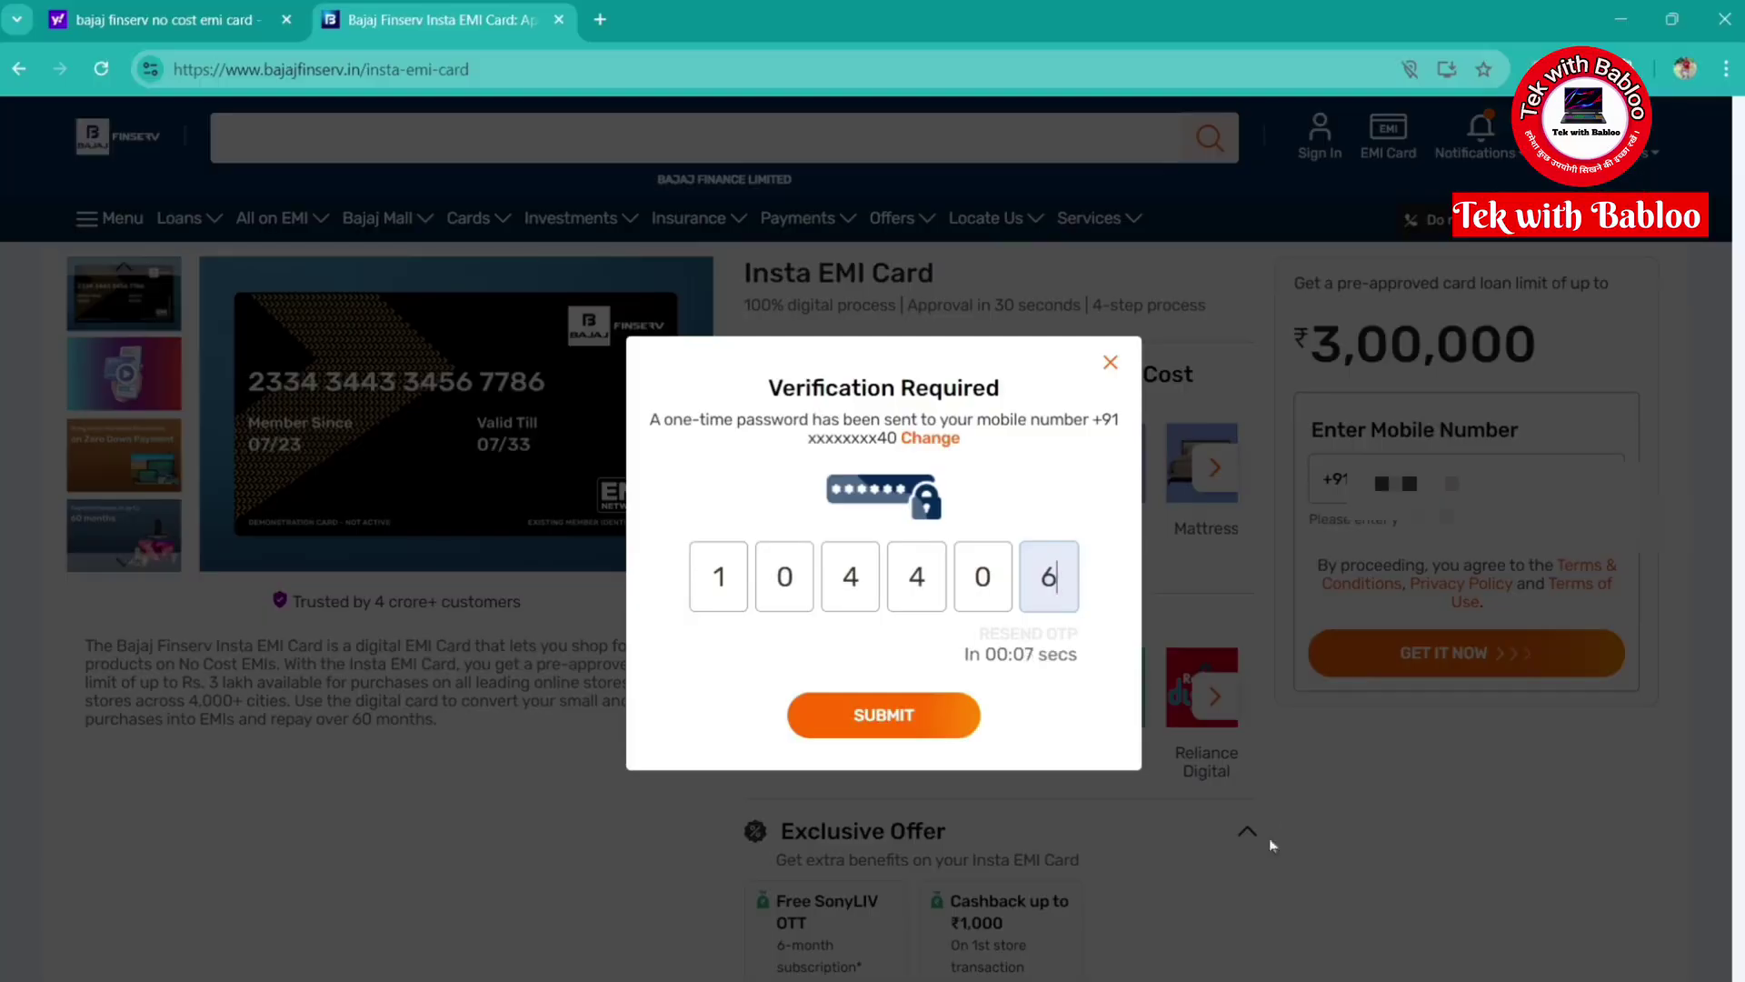
left_click(916, 711)
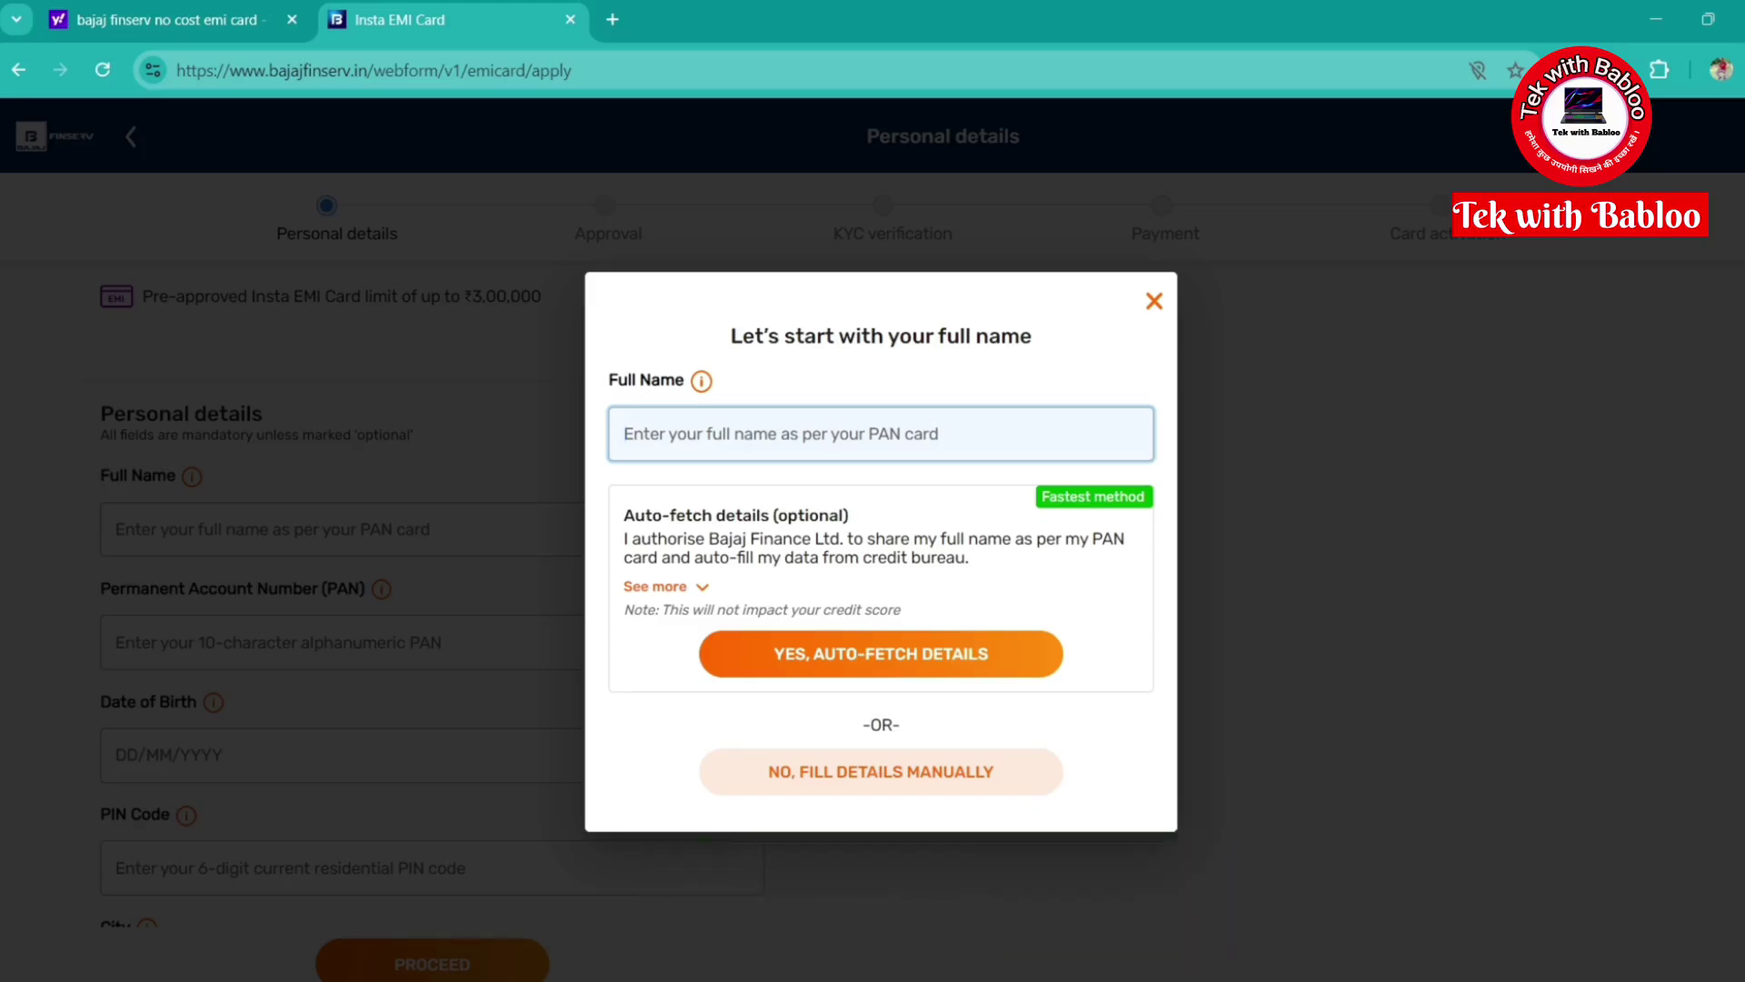
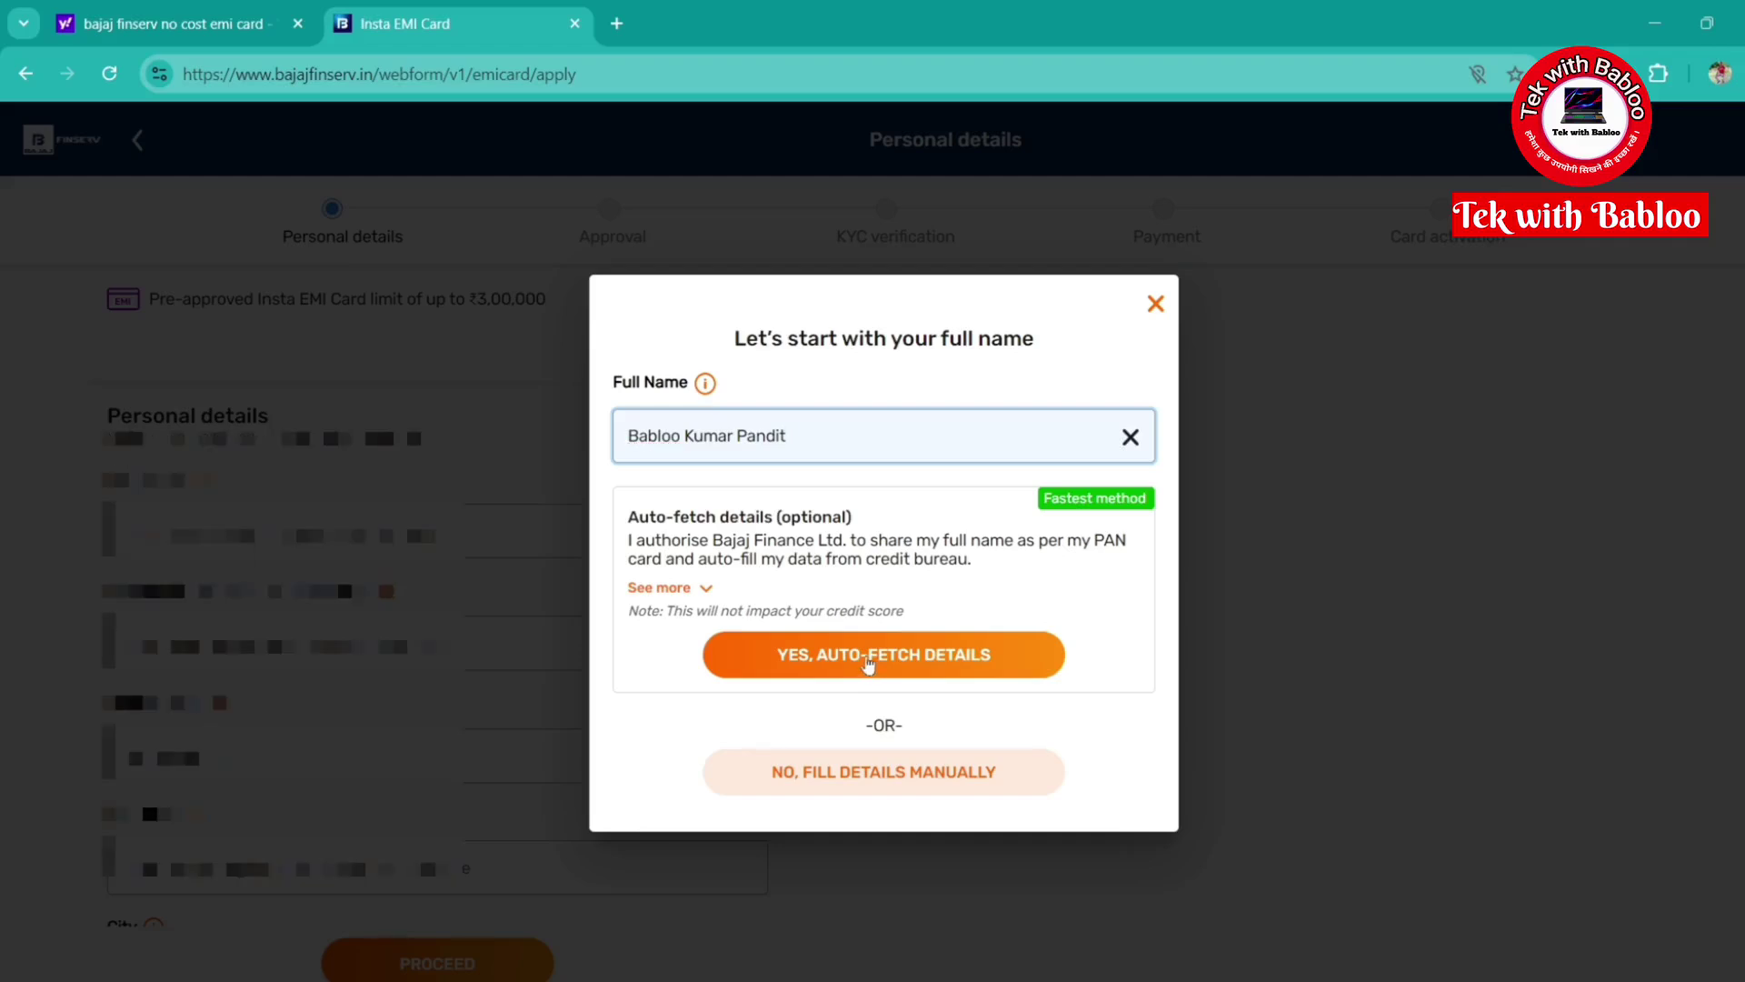
Step: Enter the full name, authorise auto-fetch of details, choose Male and Salaried, and submit
left_click(868, 662)
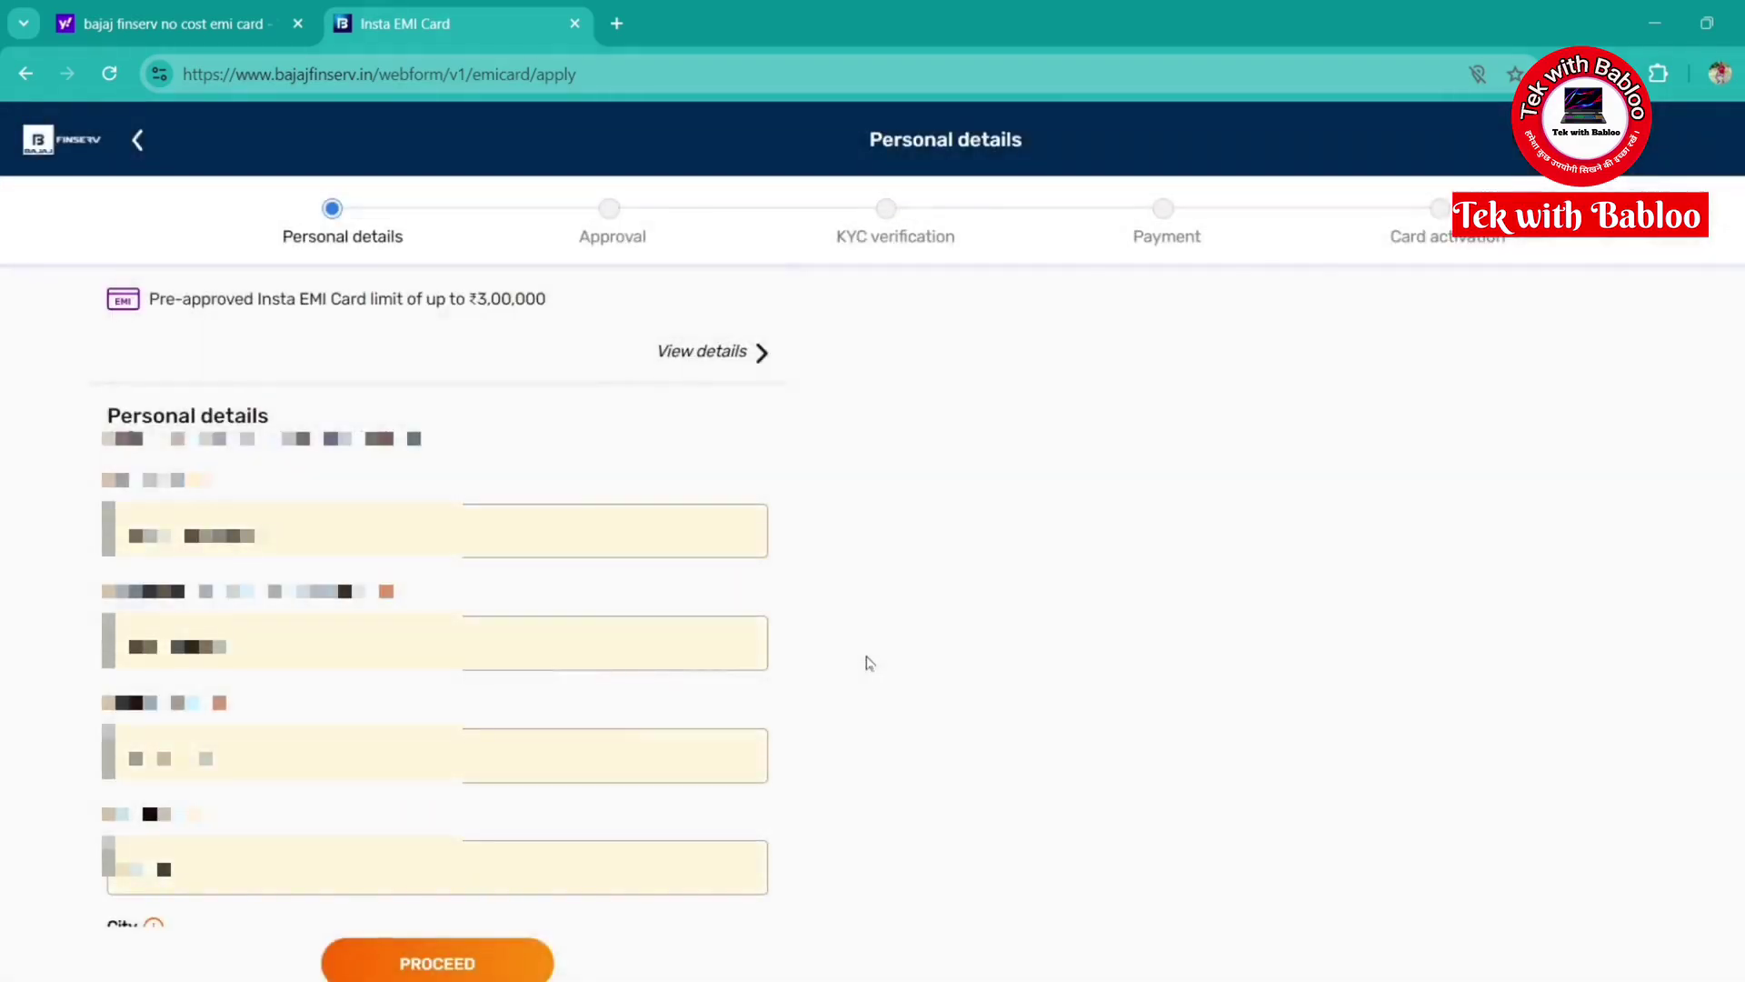
scroll(868, 662, "down", 2)
scroll(868, 661, "up", 2)
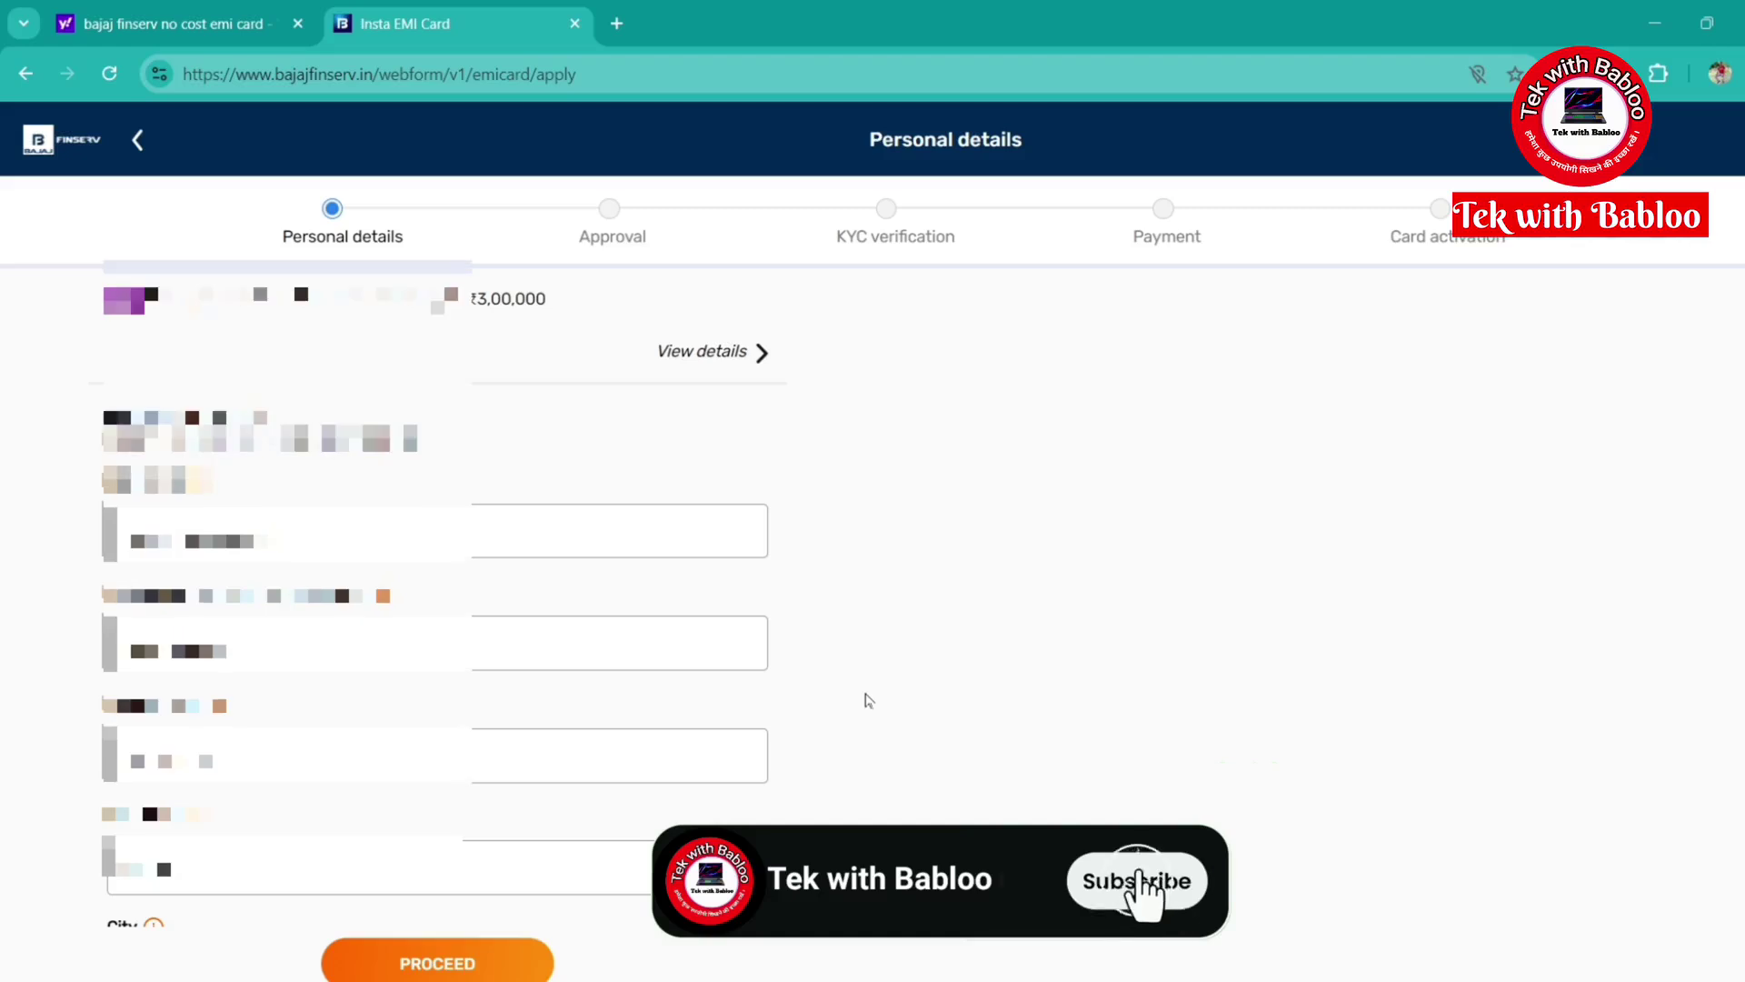
scroll(803, 693, "down", 3)
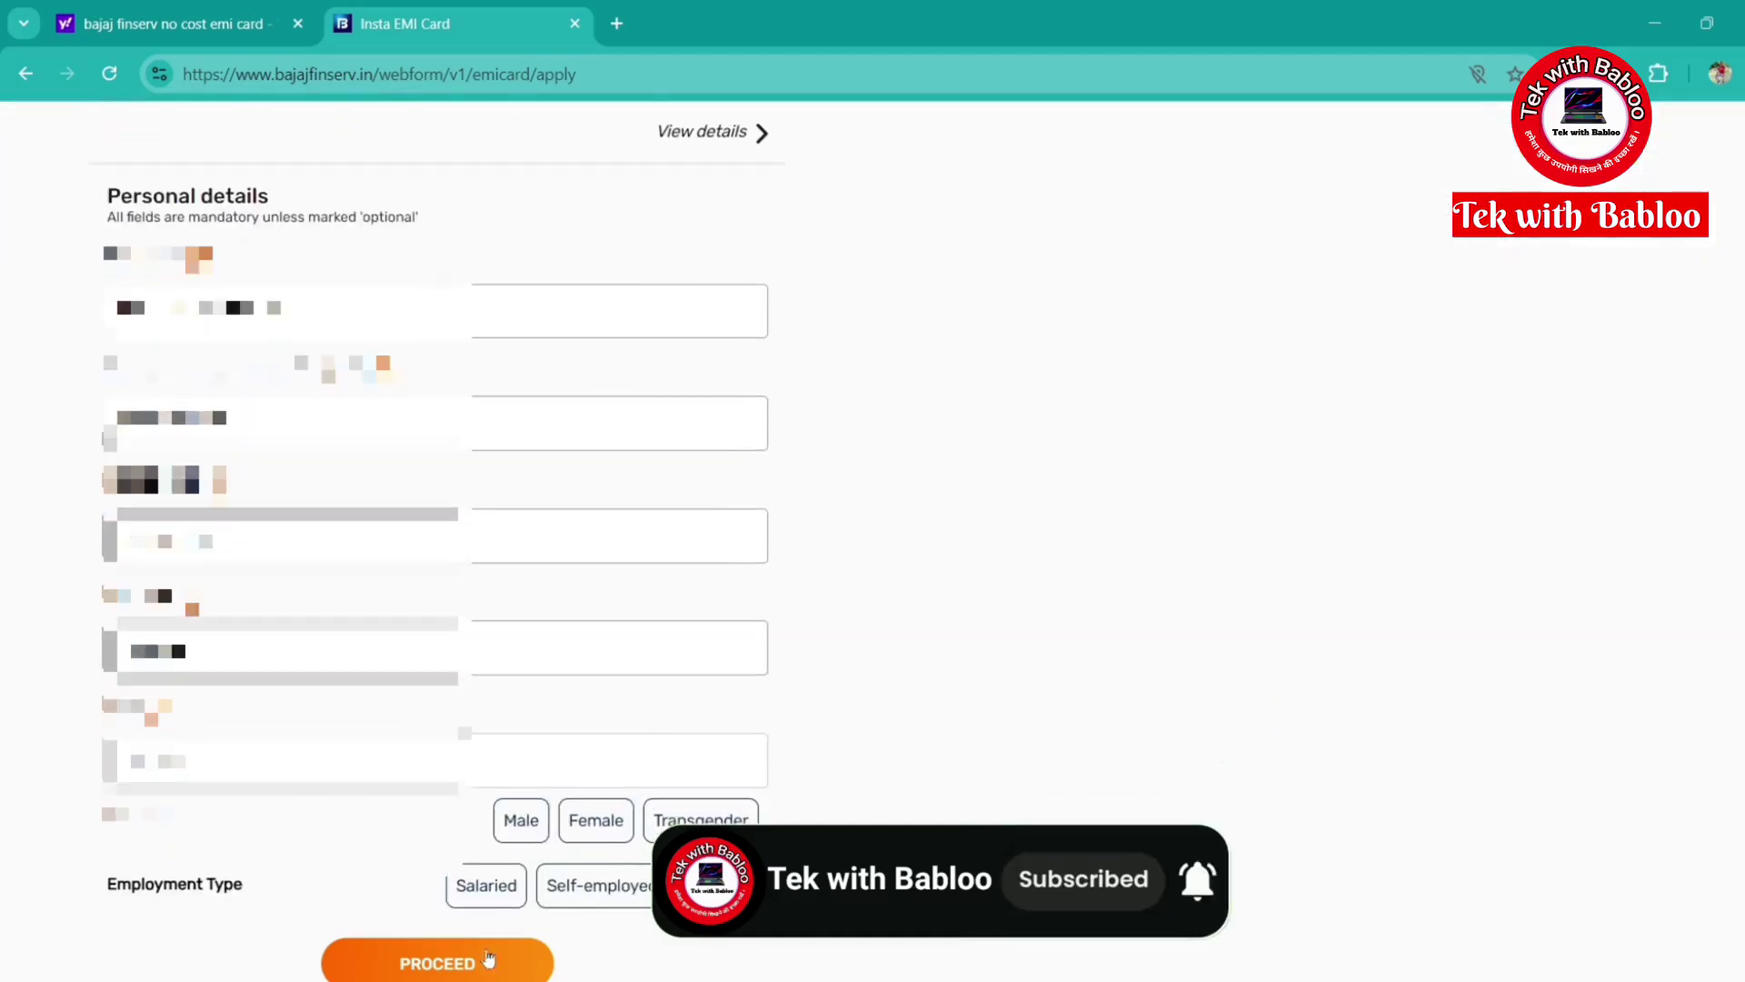
left_click(519, 826)
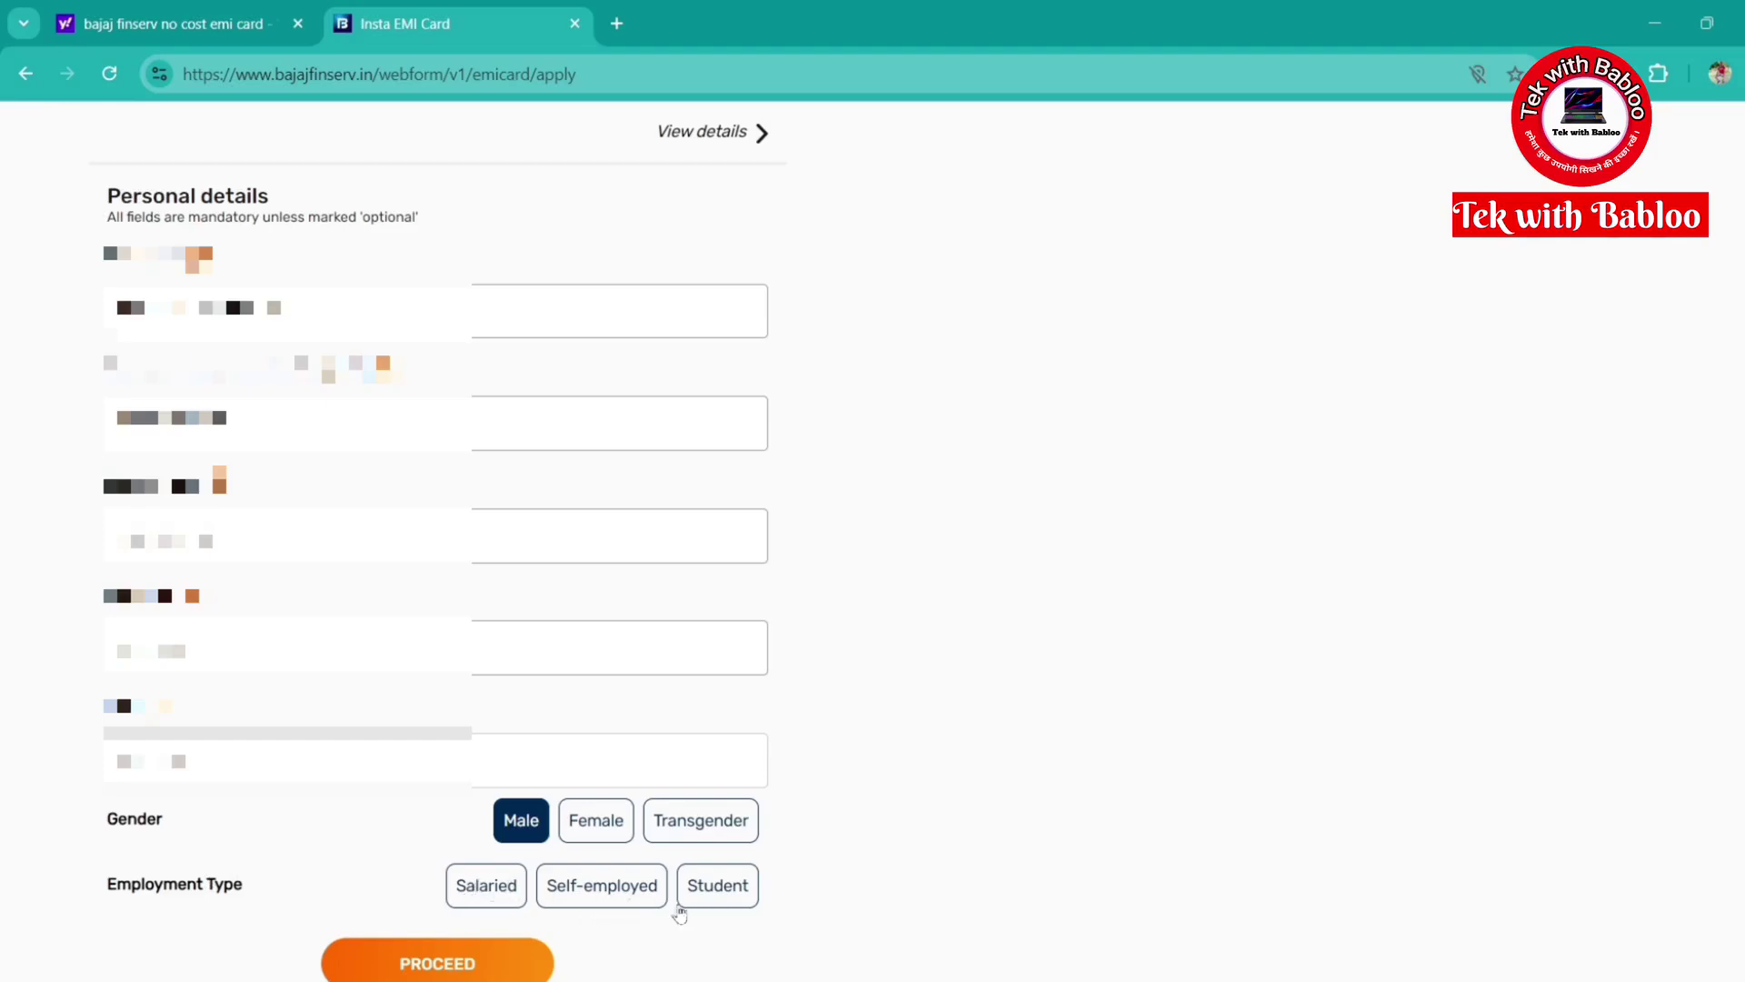
left_click(486, 894)
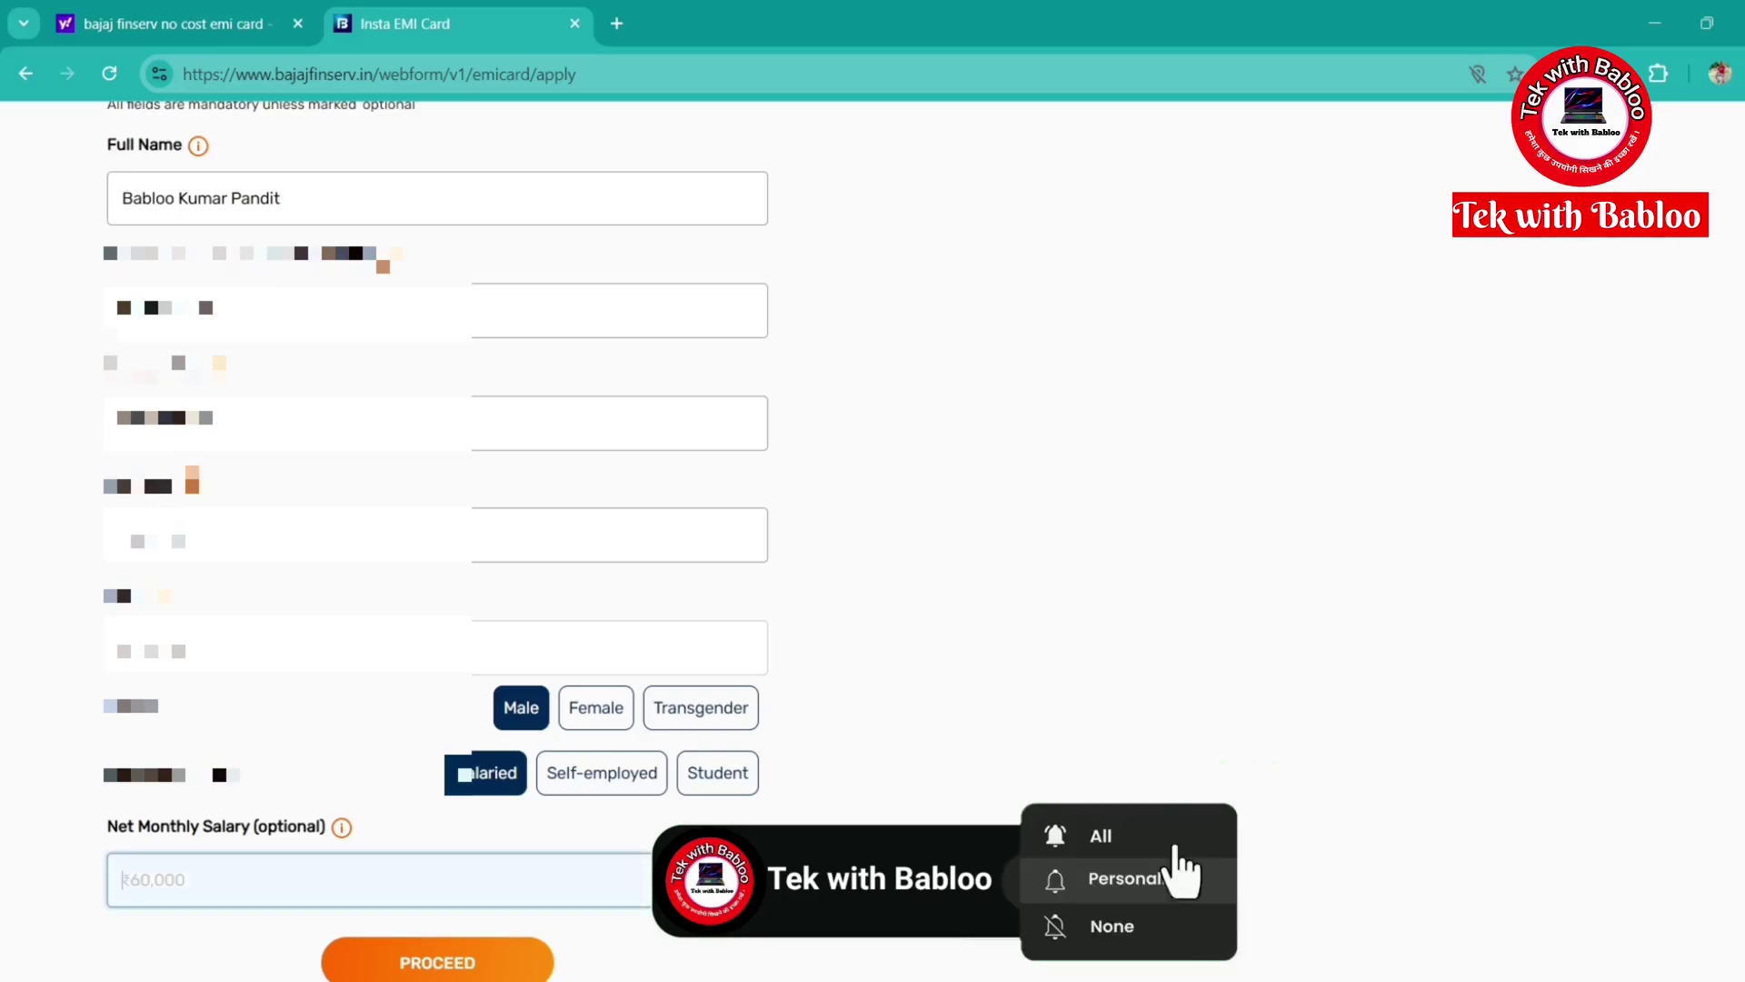
left_click(427, 965)
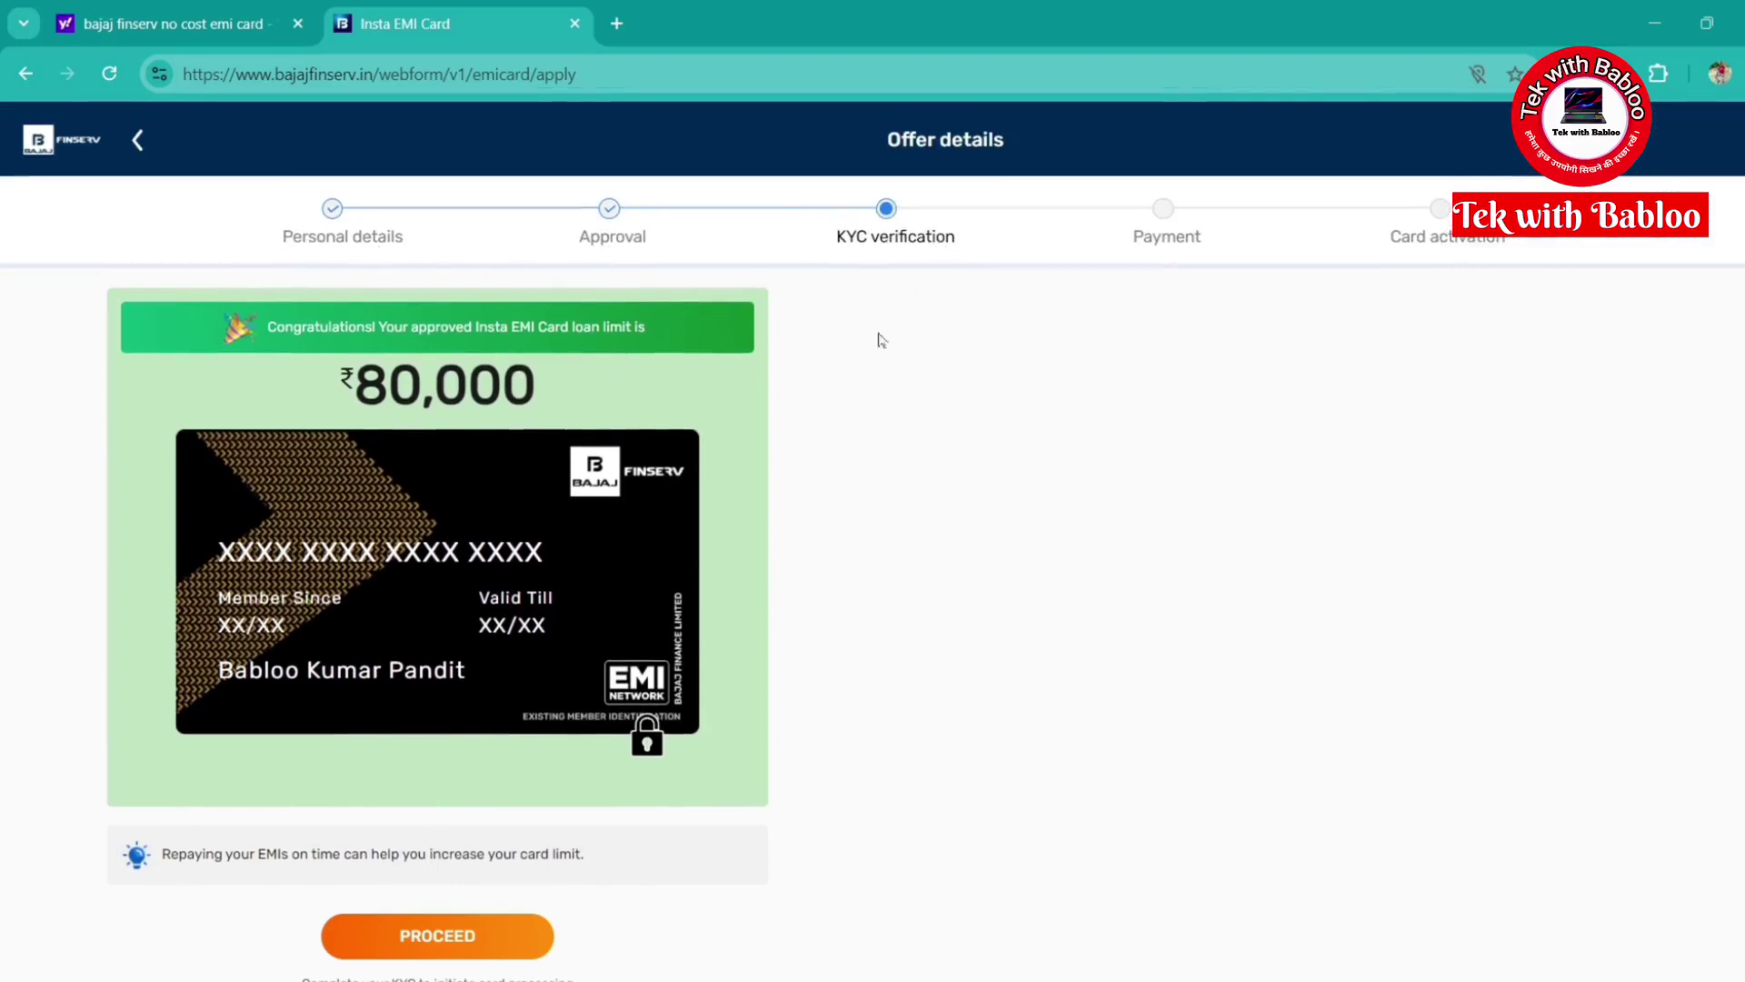
Step: Accept the ₹80,000 approved limit on Offer details and continue to KYC verification
scroll(932, 435, "down", 2)
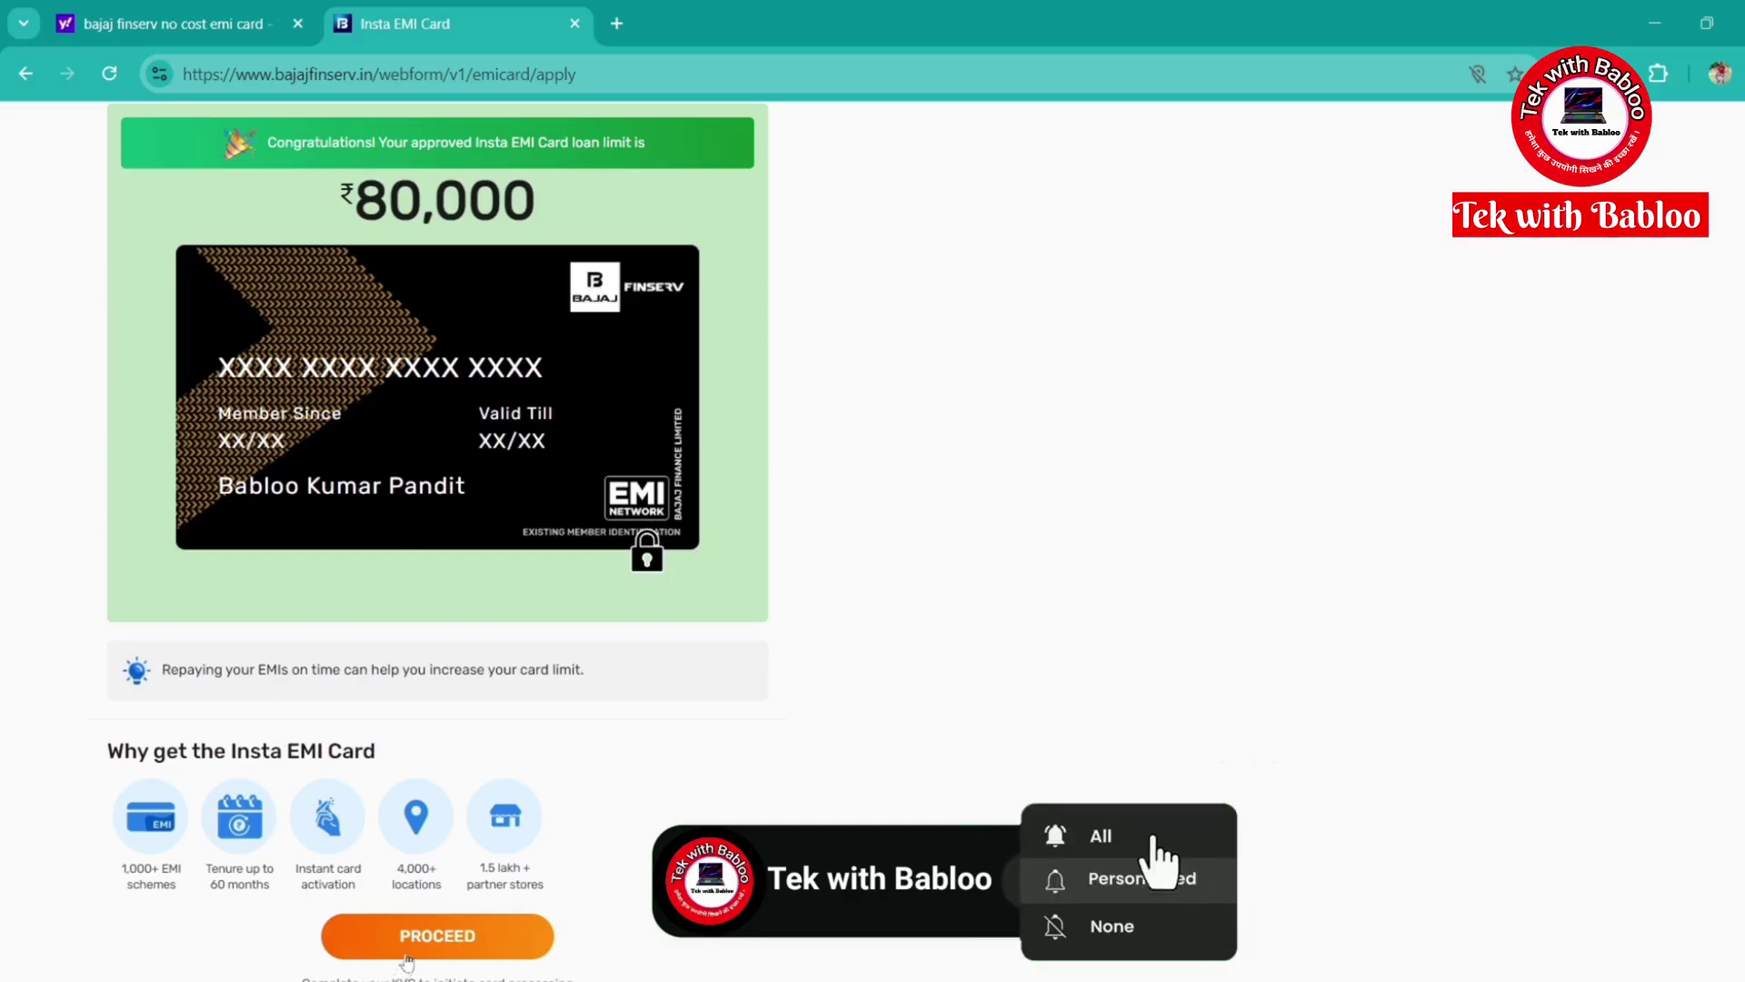
left_click(407, 946)
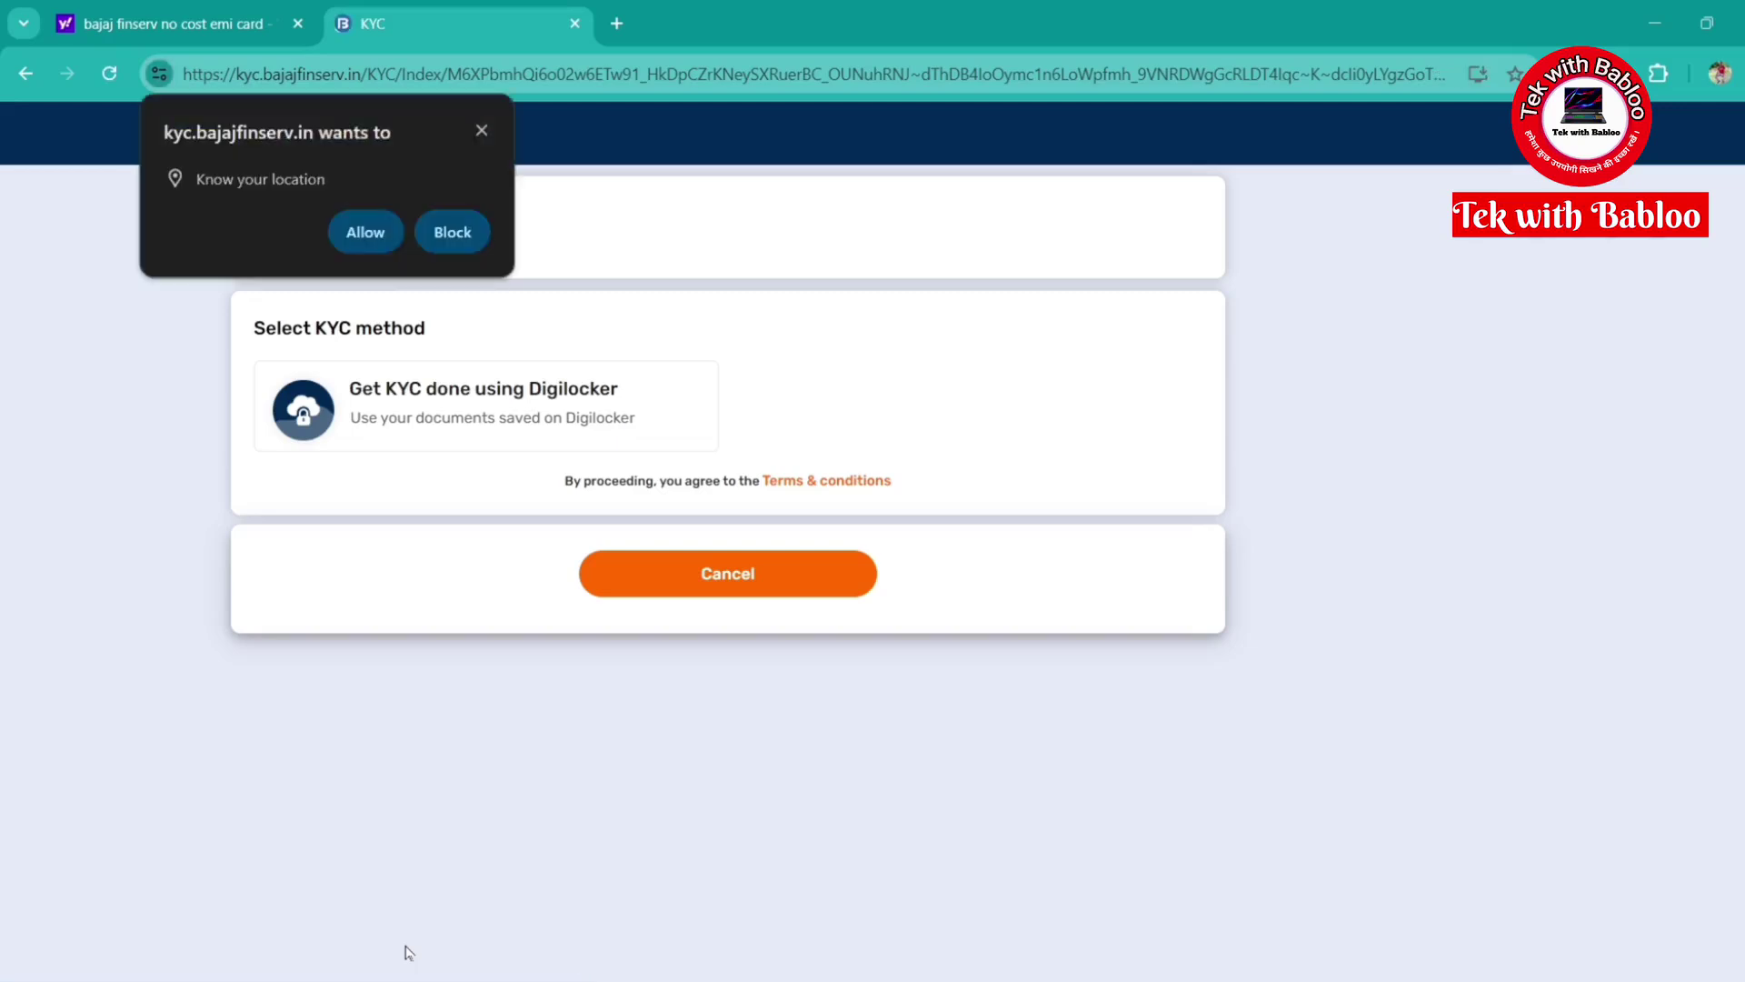
Step: Allow location access and choose Get KYC done using Digilocker
left_click(364, 231)
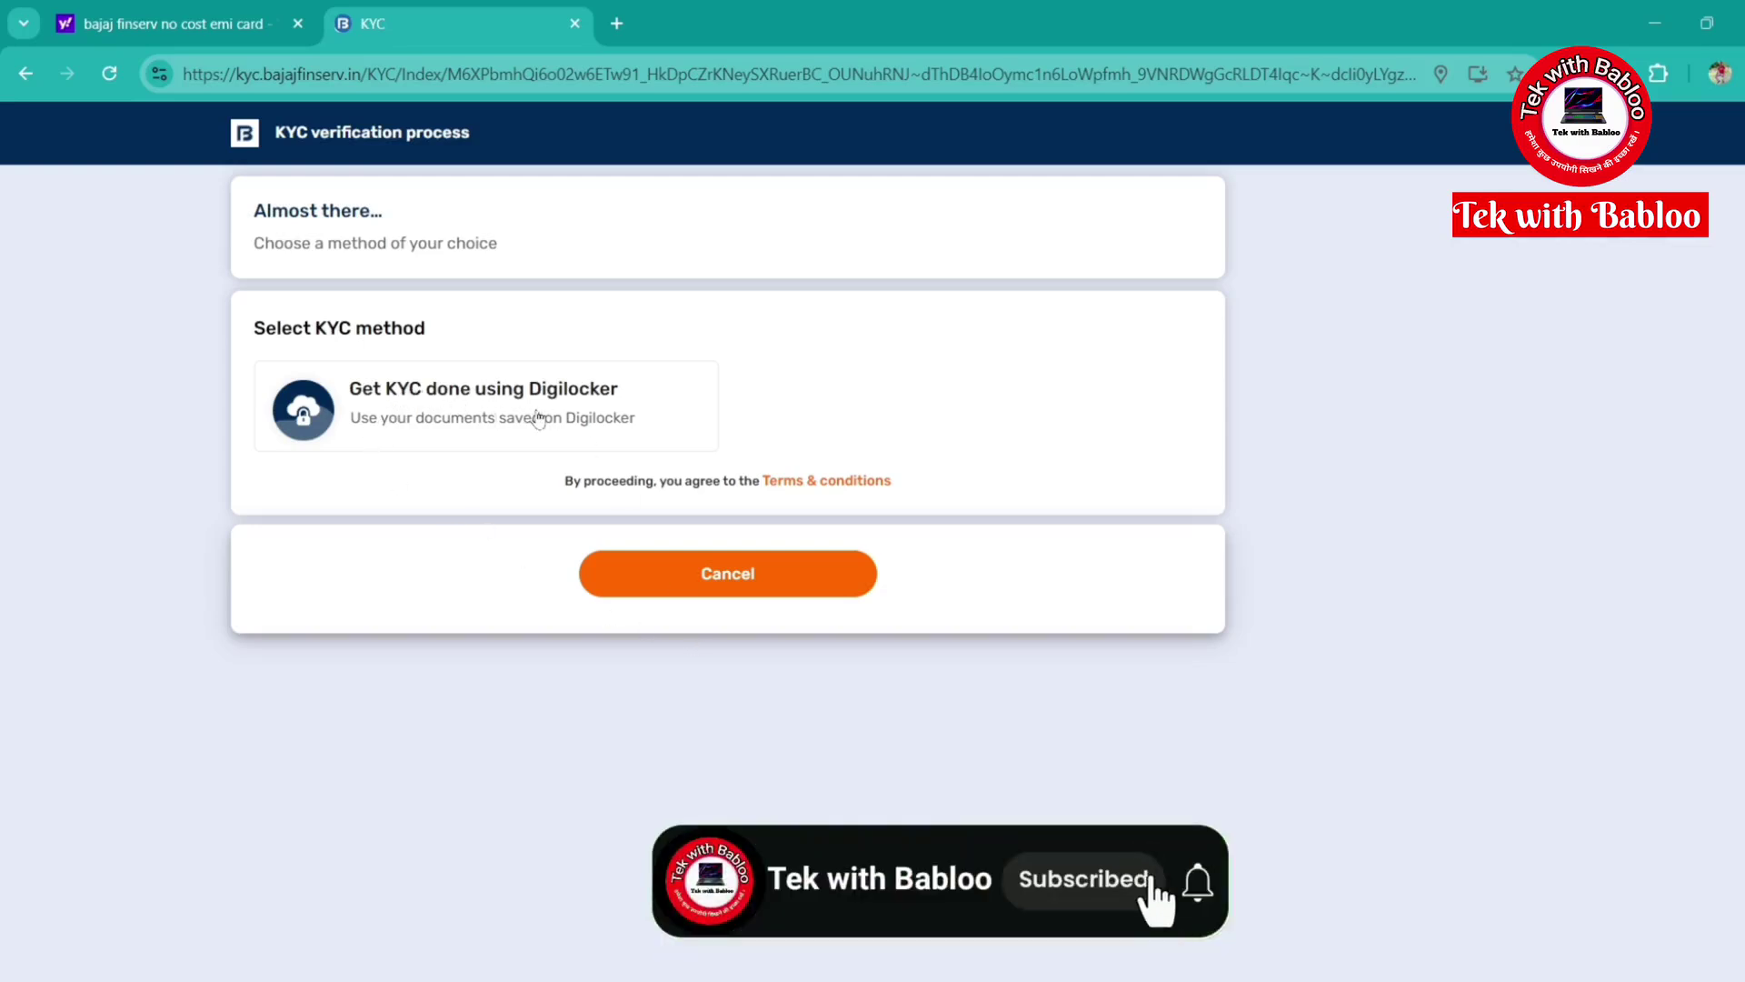
left_click(537, 417)
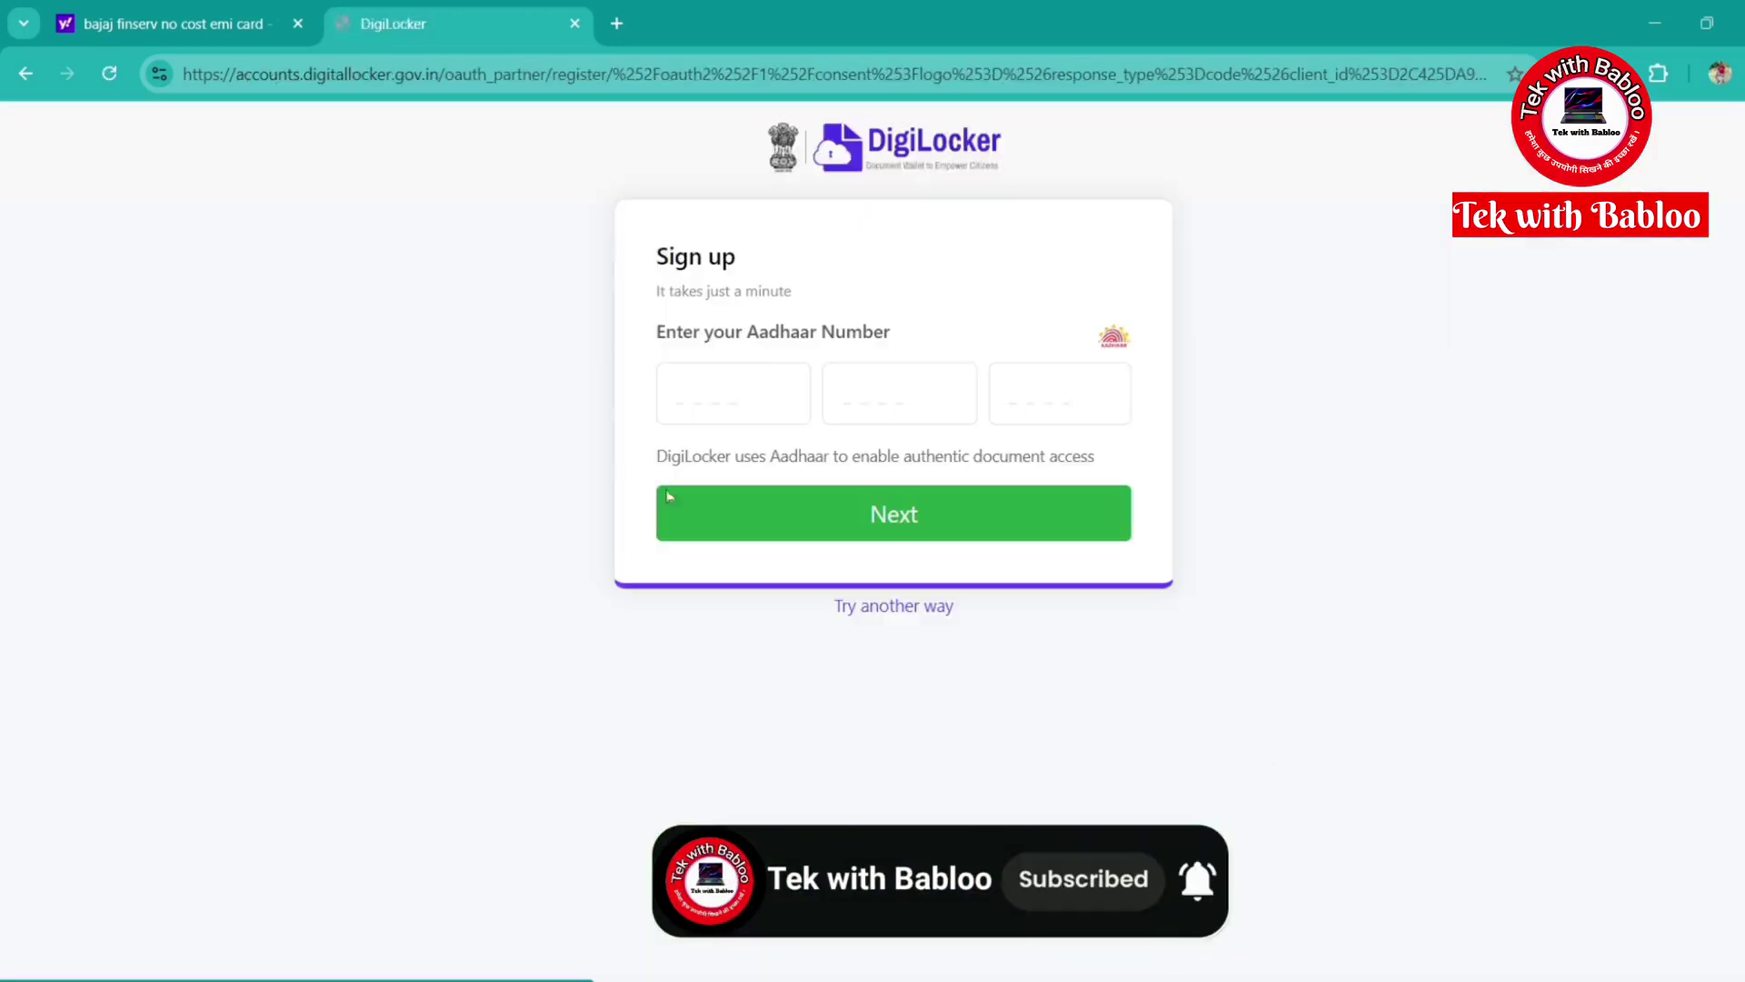
Step: Enter the Aadhaar number, request the OTP, and submit the received OTP for verification
left_click(722, 400)
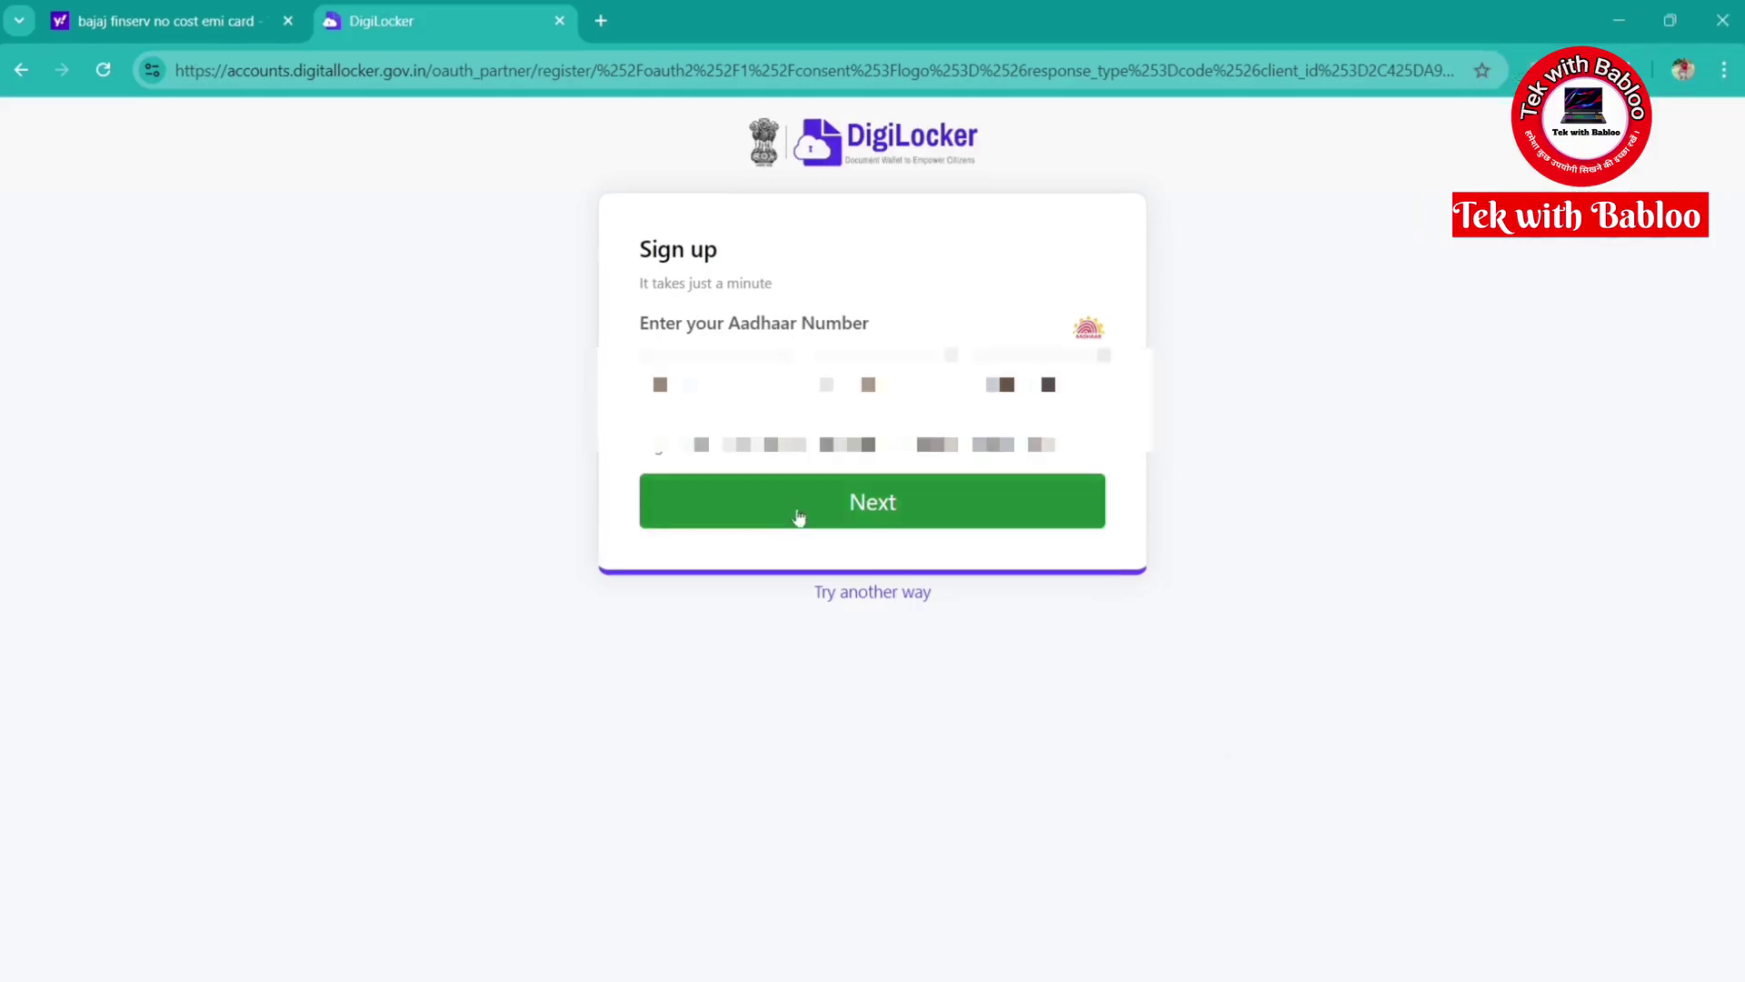
left_click(817, 526)
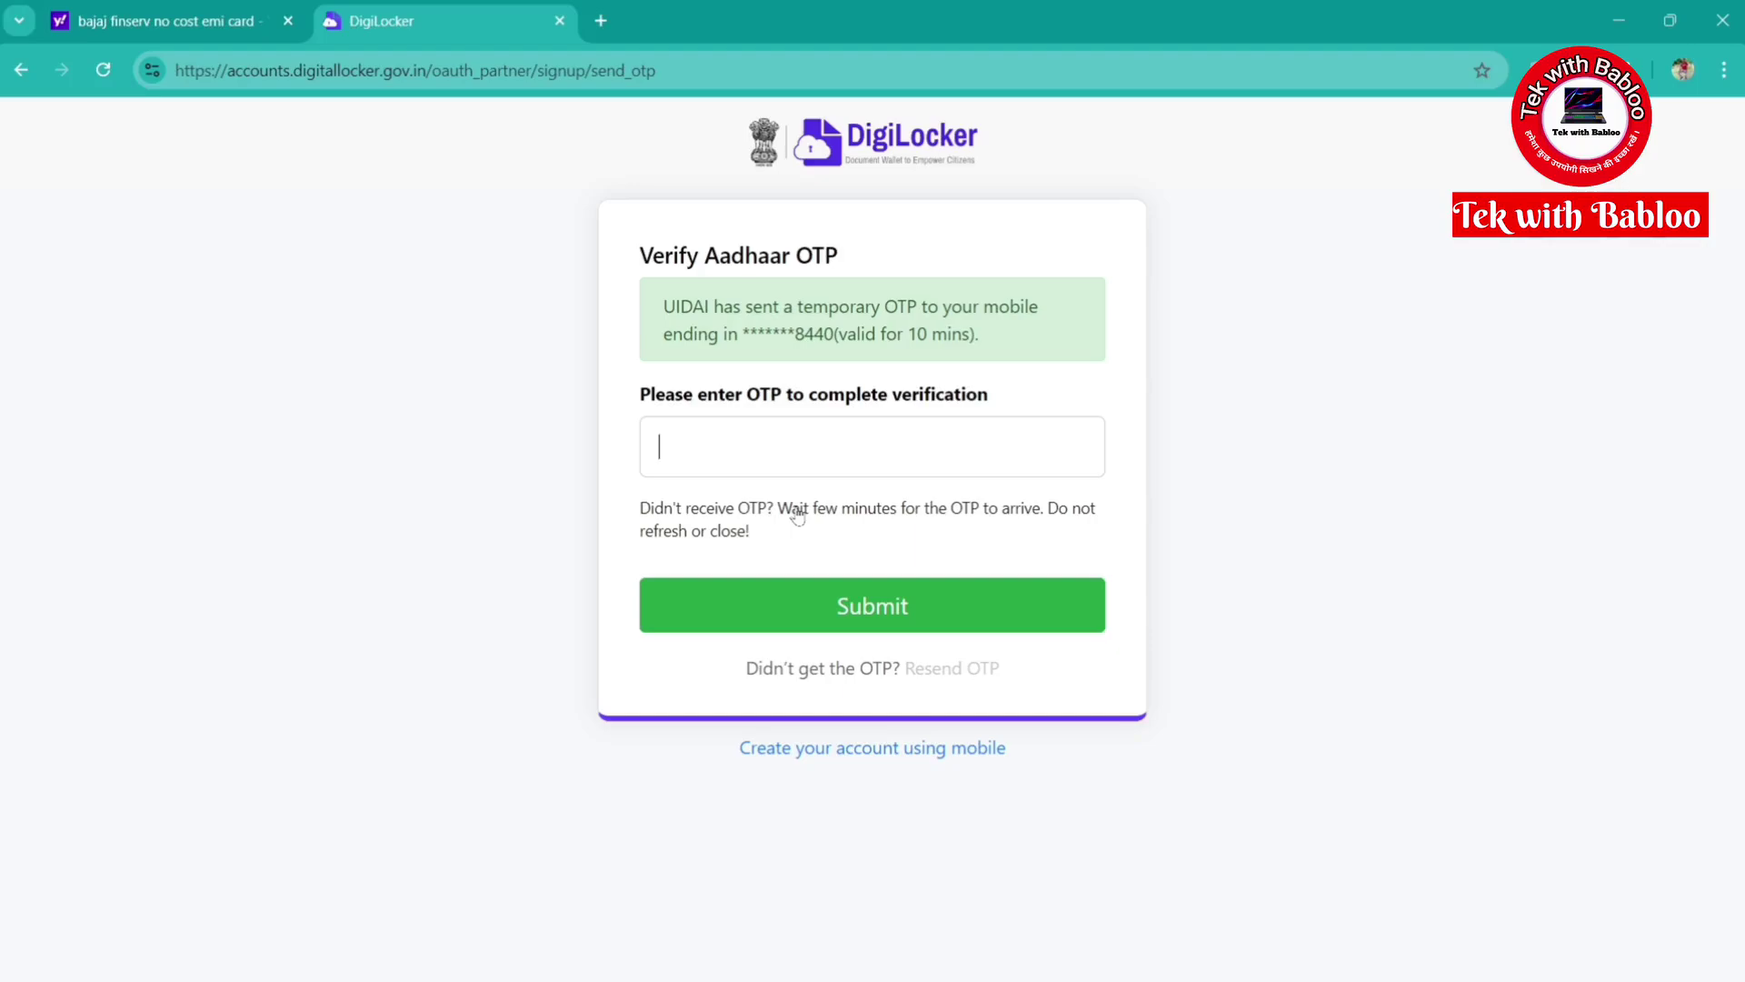
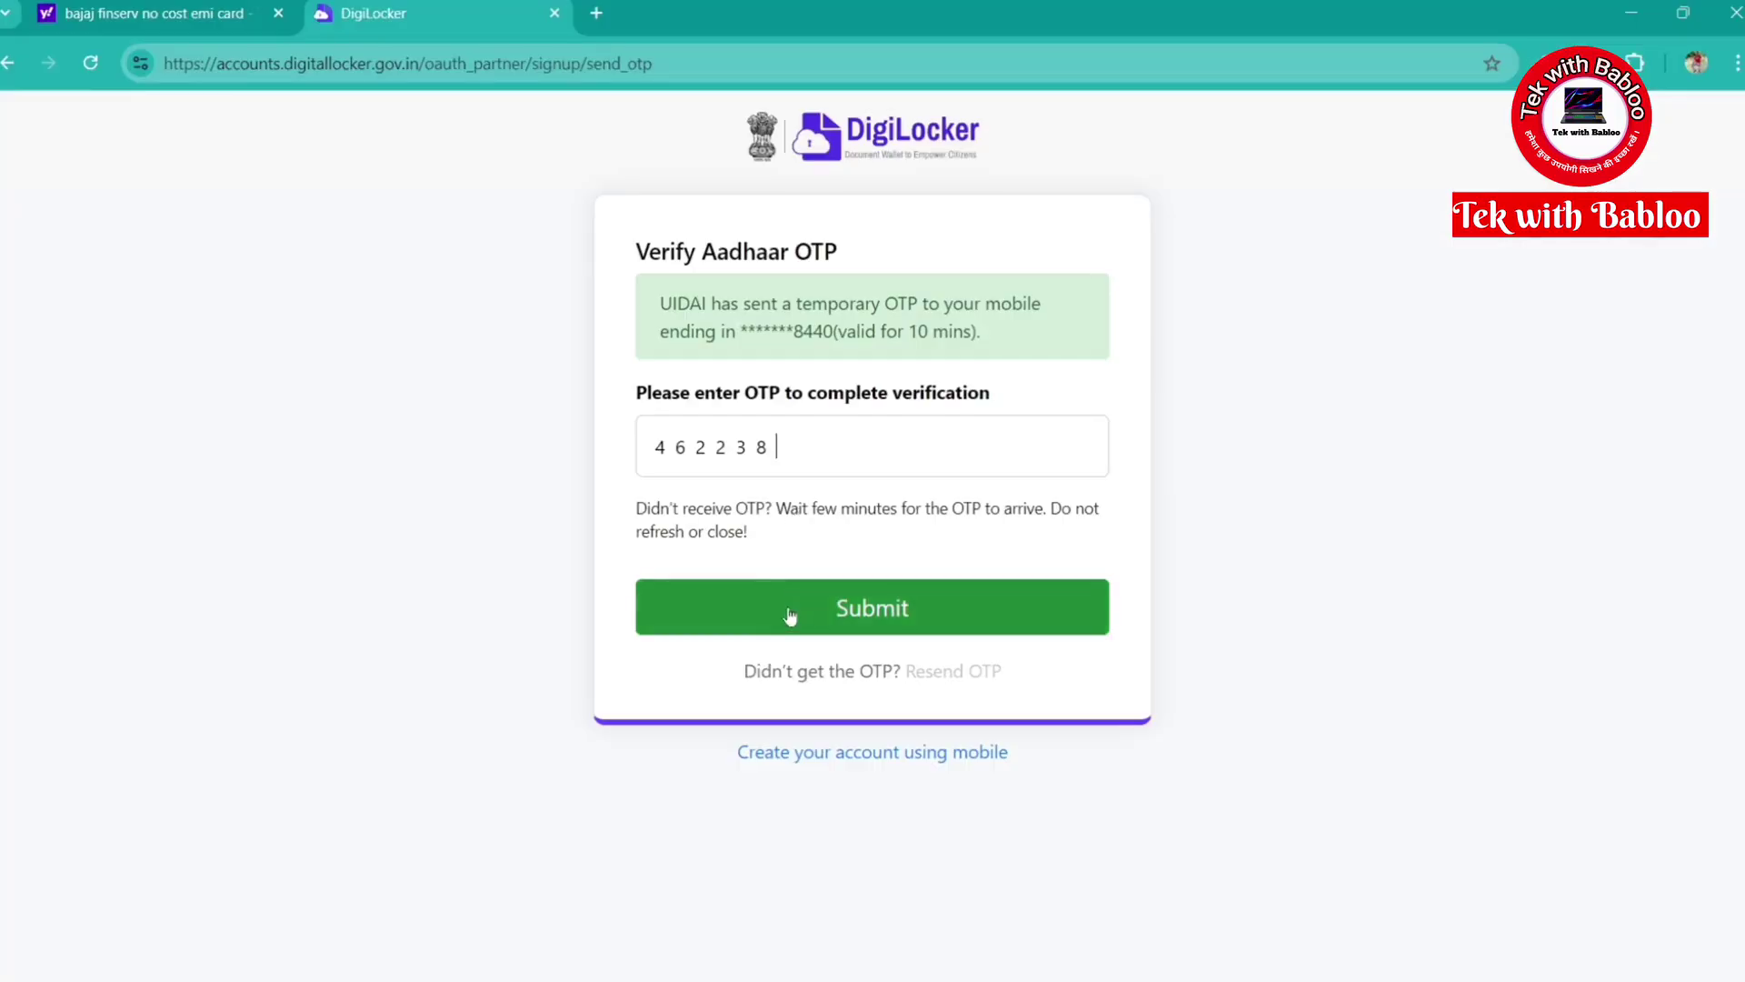
left_click(790, 618)
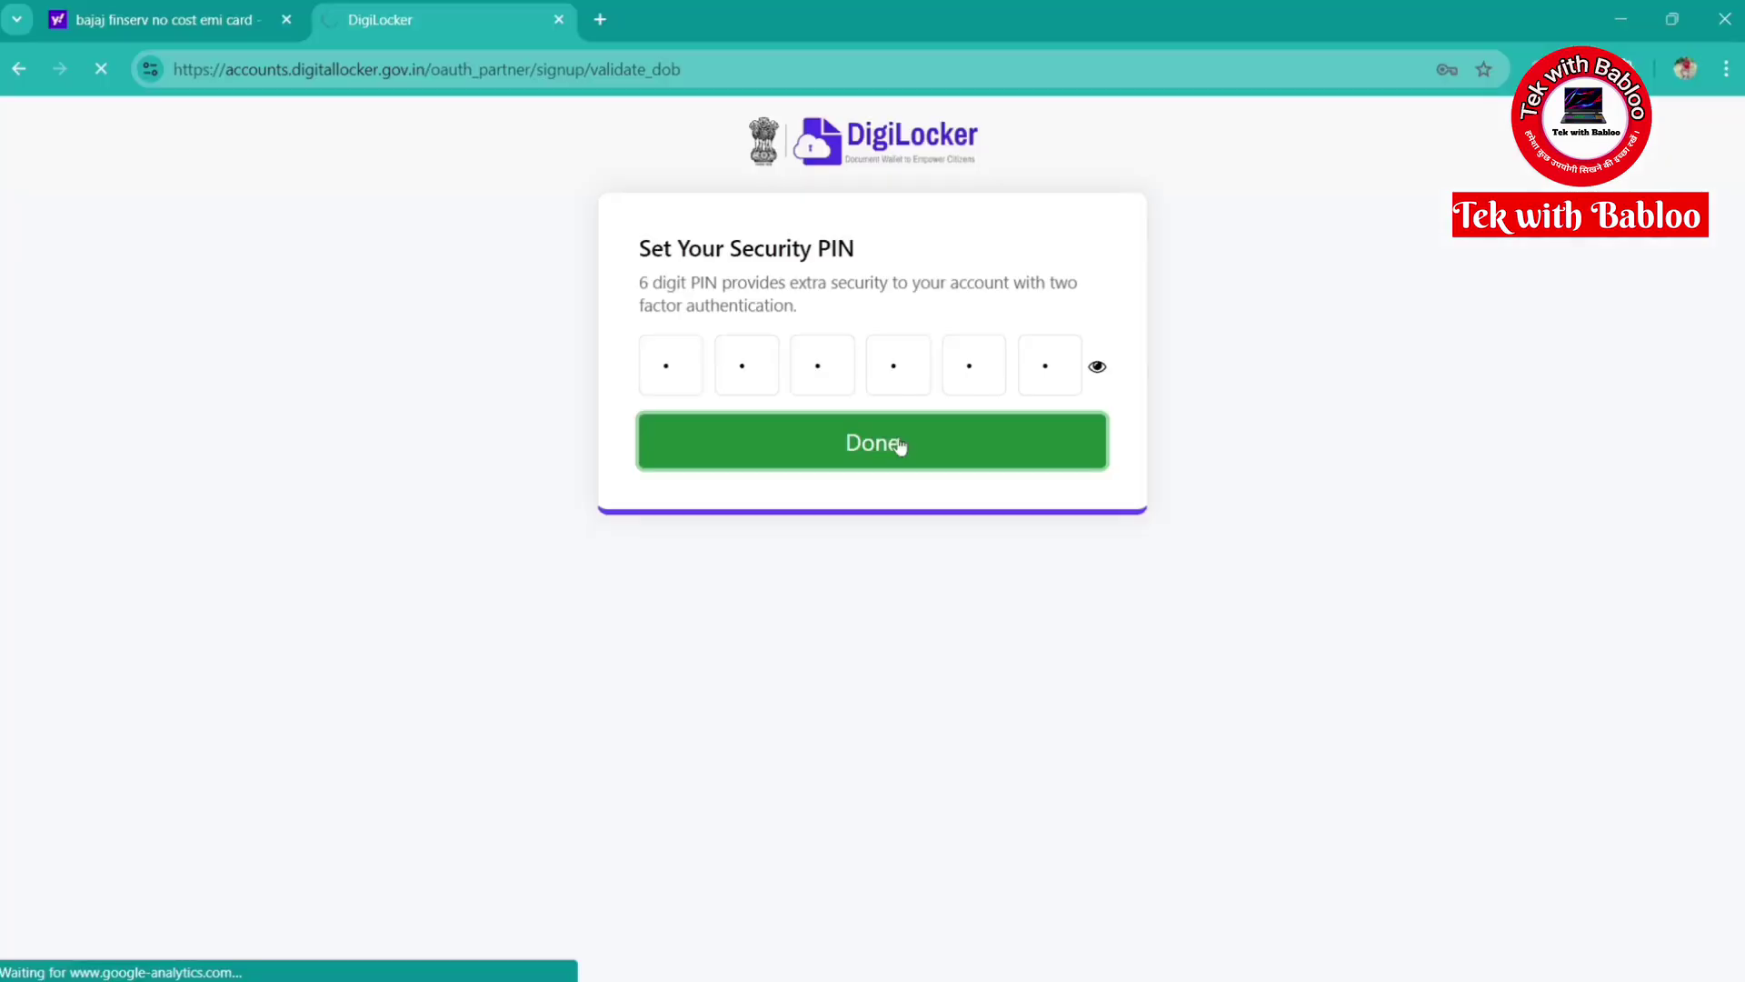
Step: Finish the DigiLocker Set Security PIN page with Done to return to KYC
left_click(900, 445)
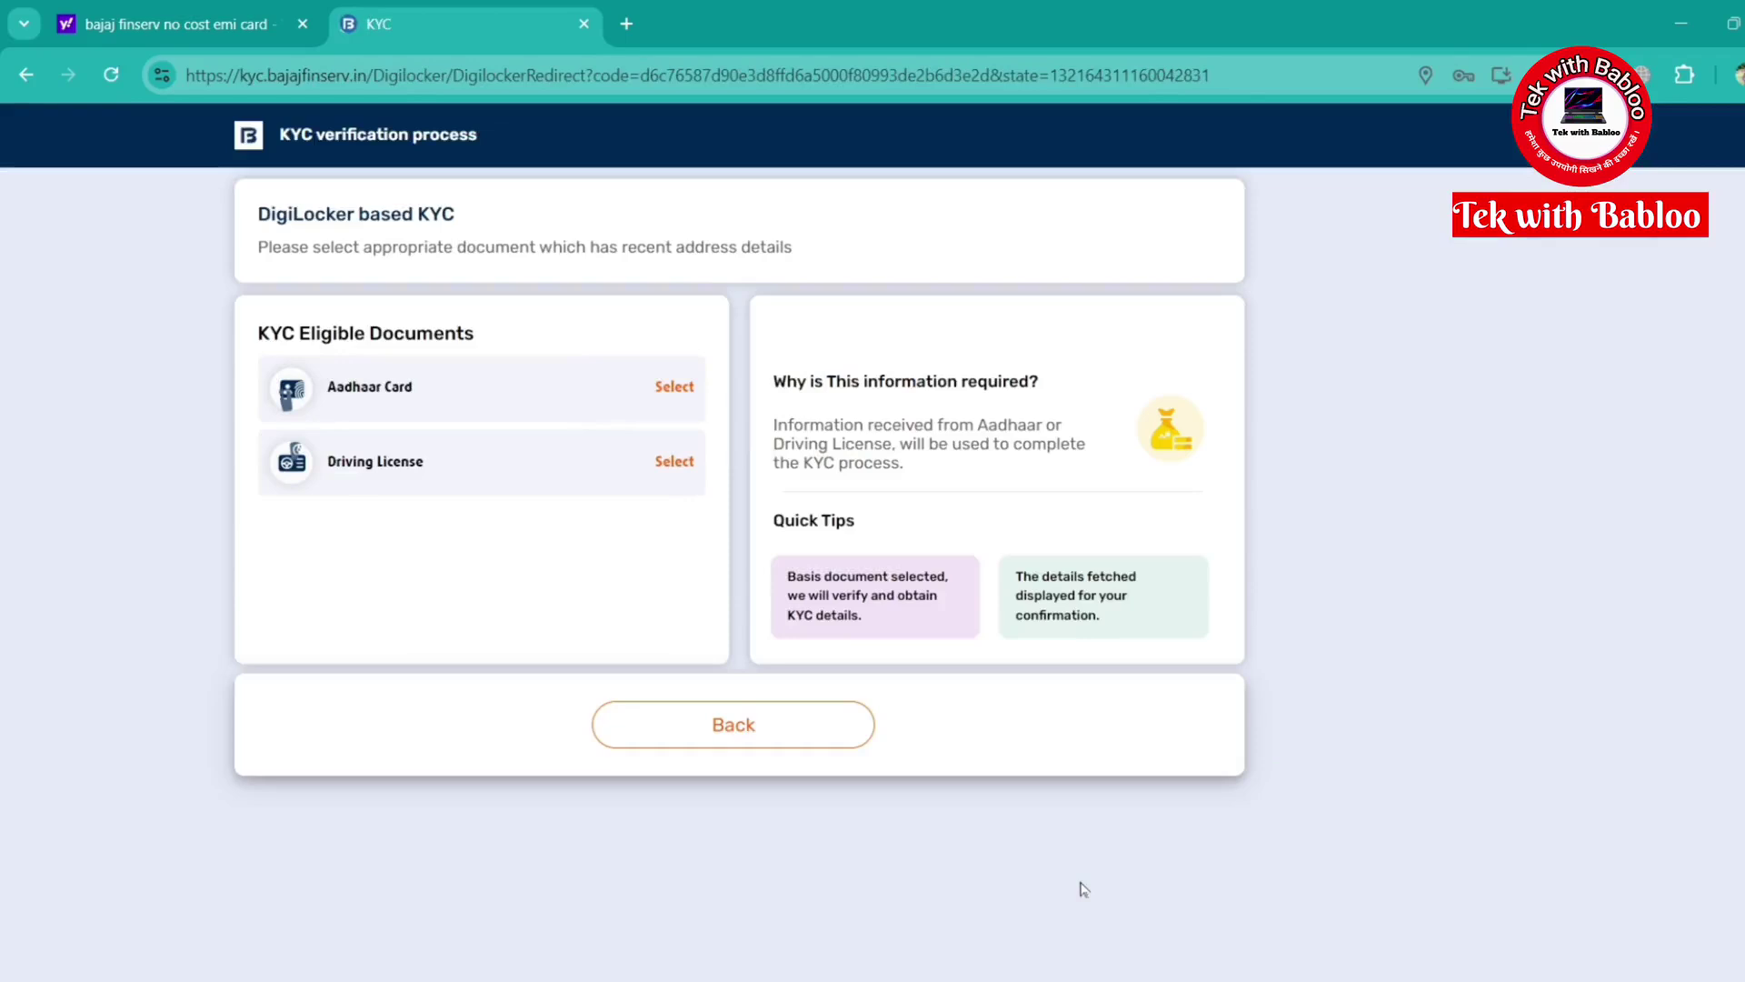
Step: Select Aadhaar Card as the KYC document and confirm the fetched KYC details
left_click(672, 387)
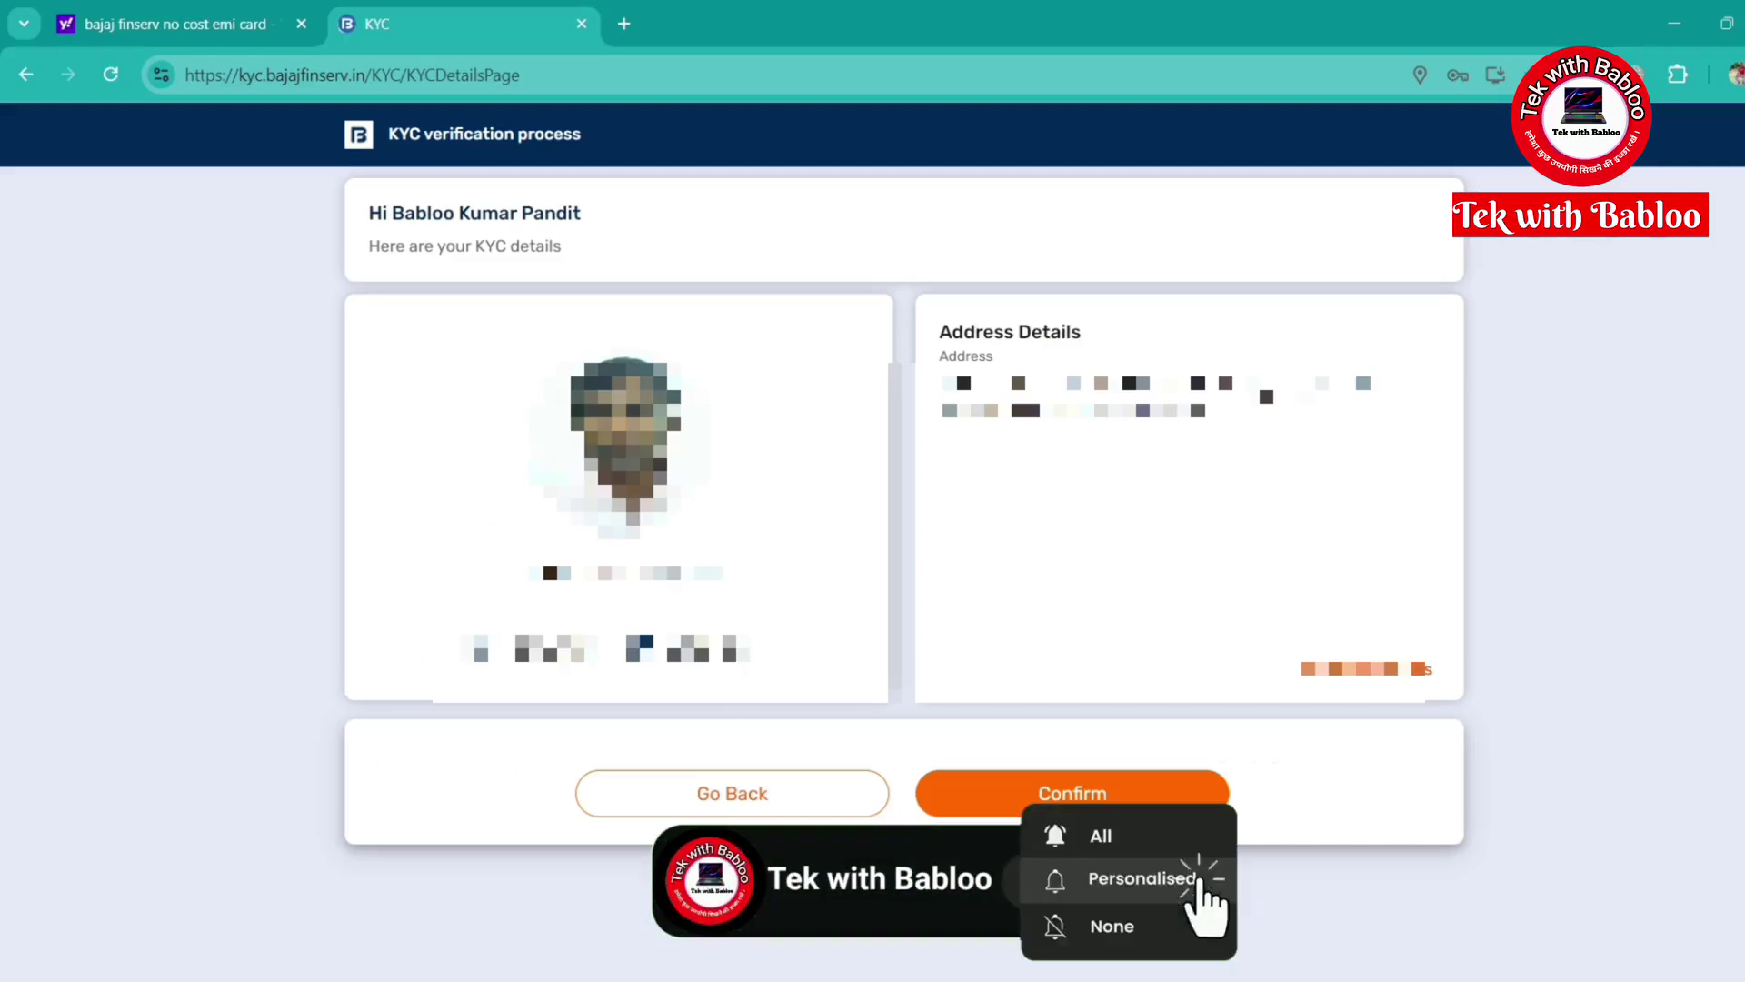
left_click(960, 789)
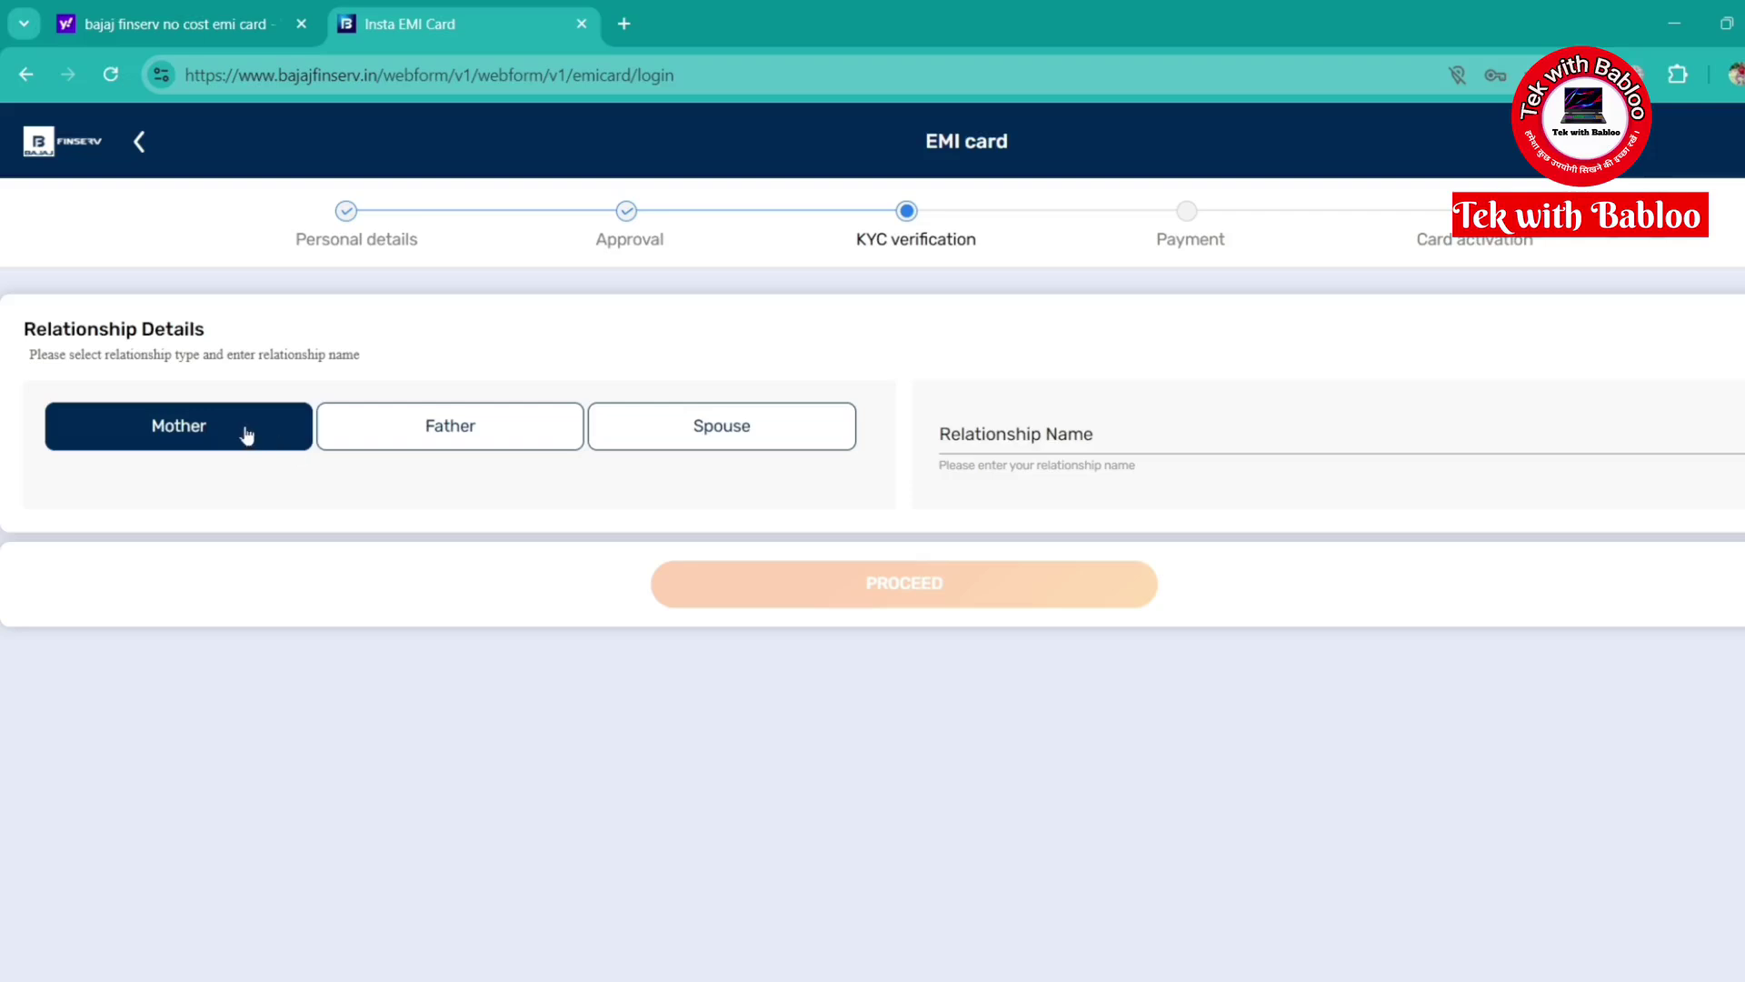
Step: Enter the mother's name as Relationship Name and submit the relationship details
left_click(1020, 424)
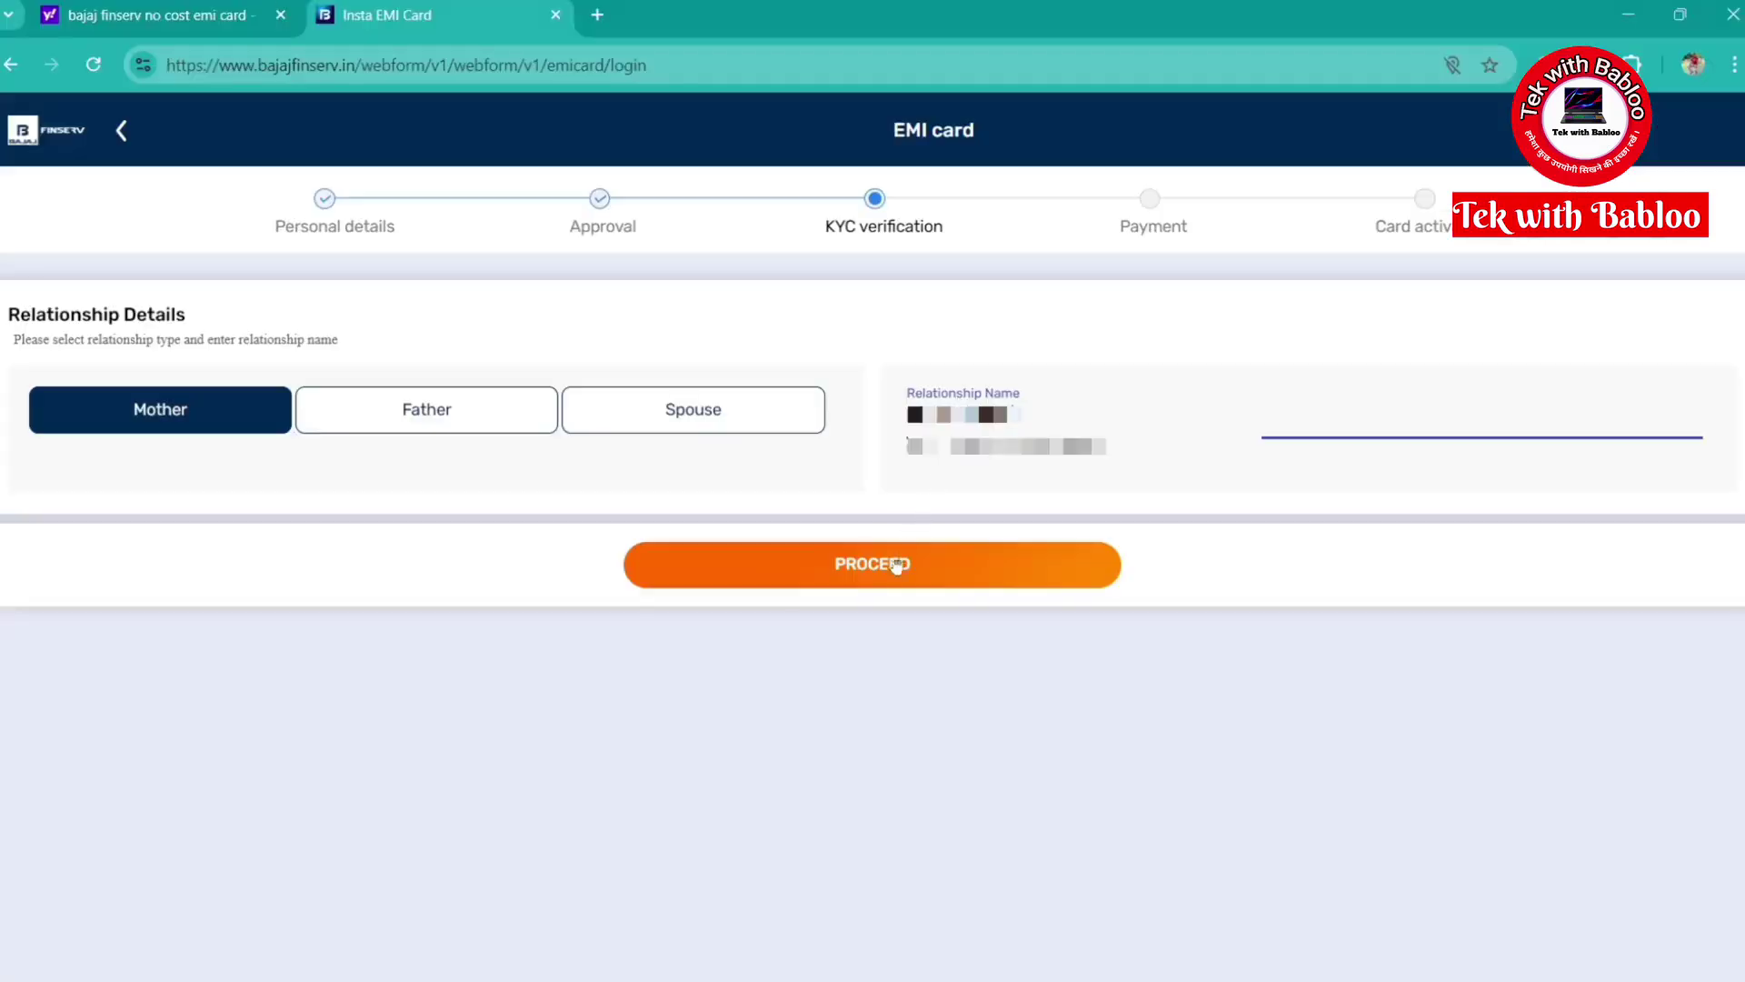
left_click(892, 571)
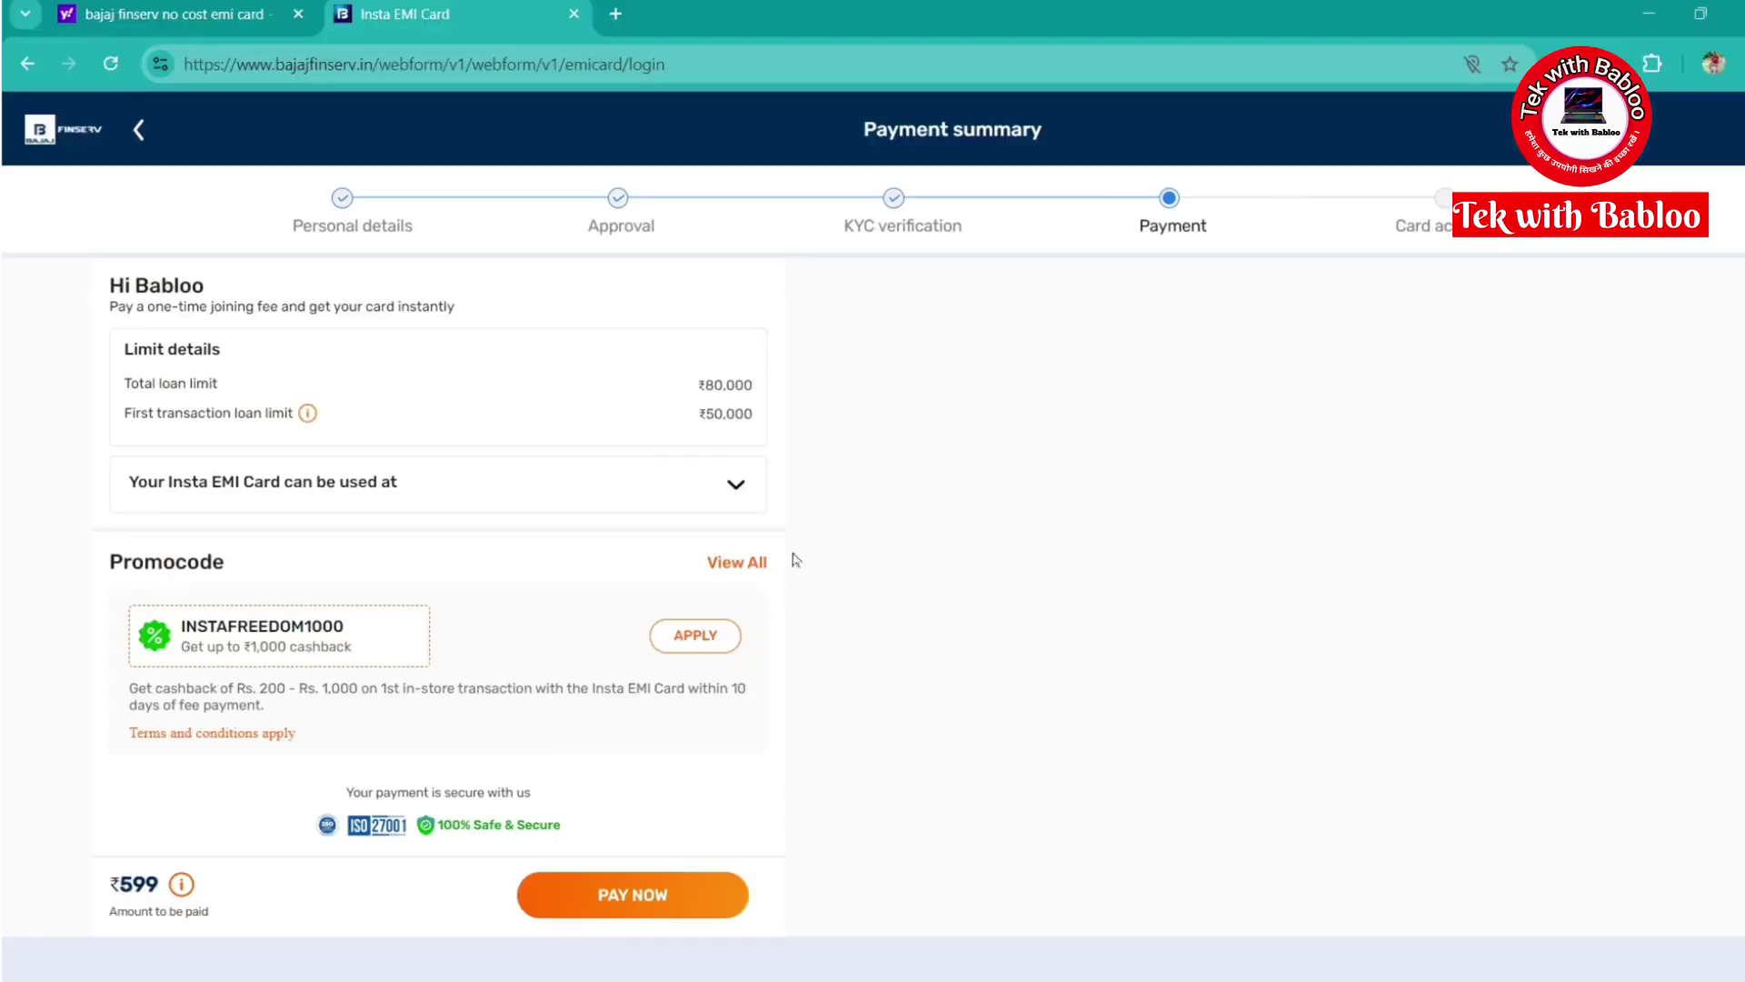
Step: Review the list of places the card can be used, then pay the ₹599 joining fee
left_click(593, 482)
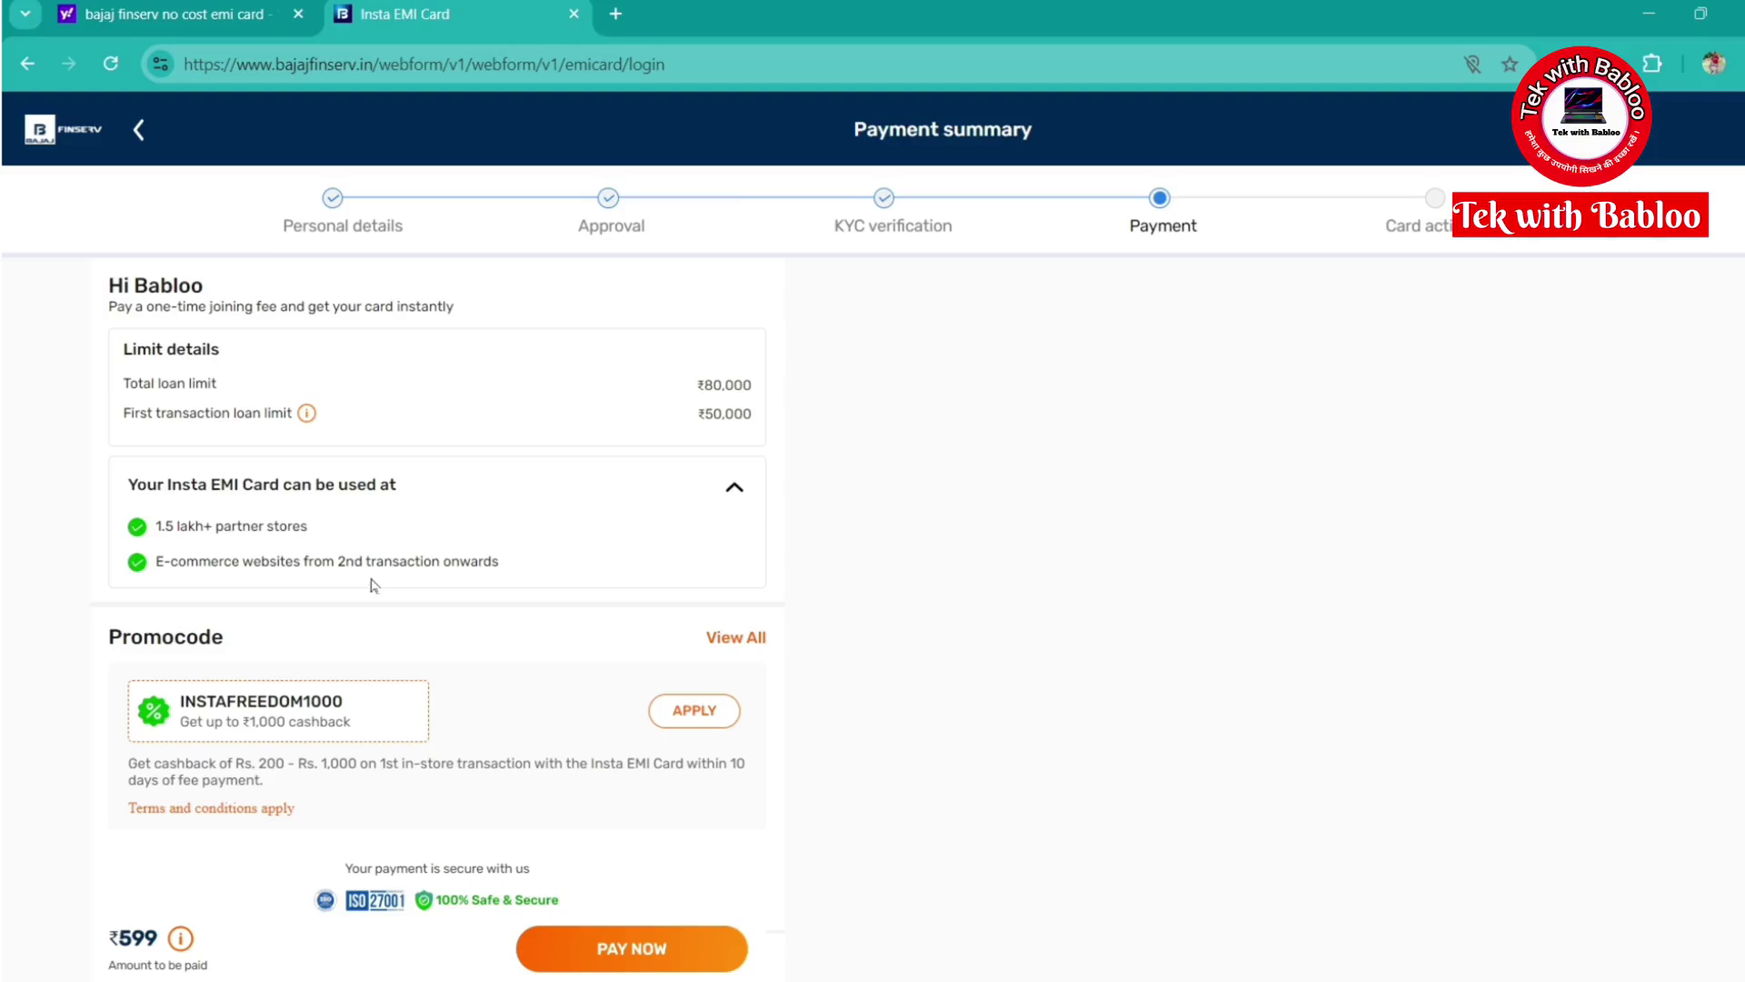
left_click(681, 505)
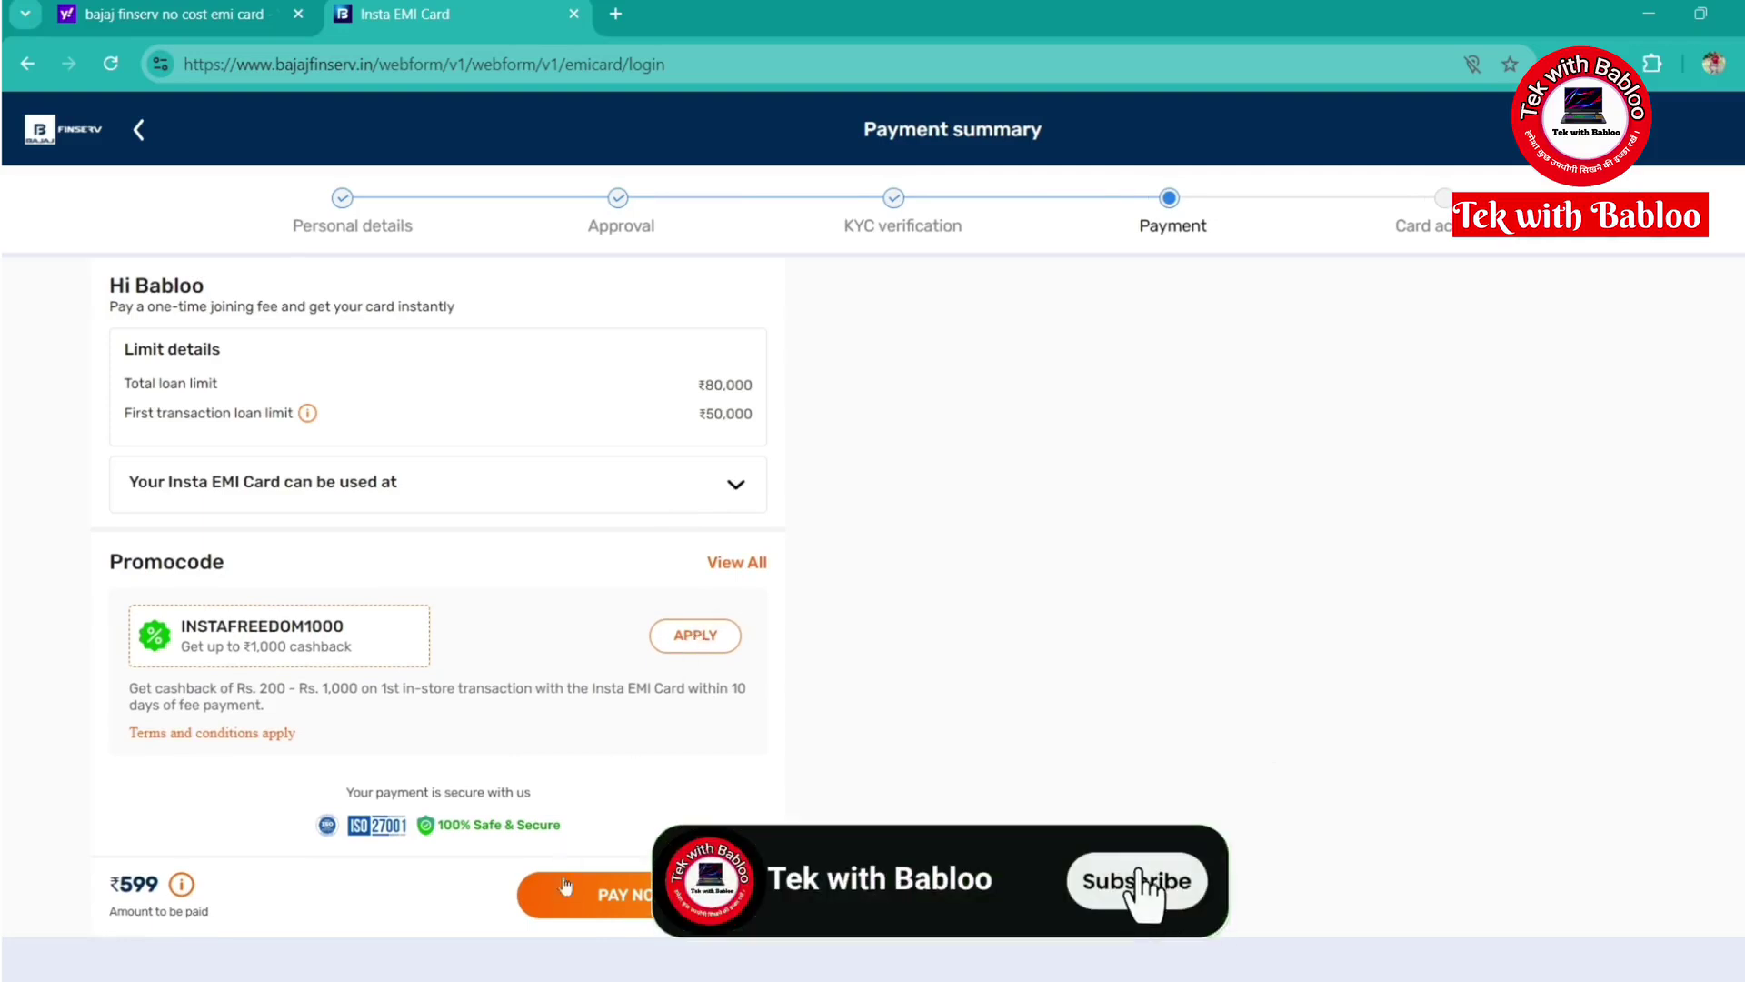
left_click(607, 904)
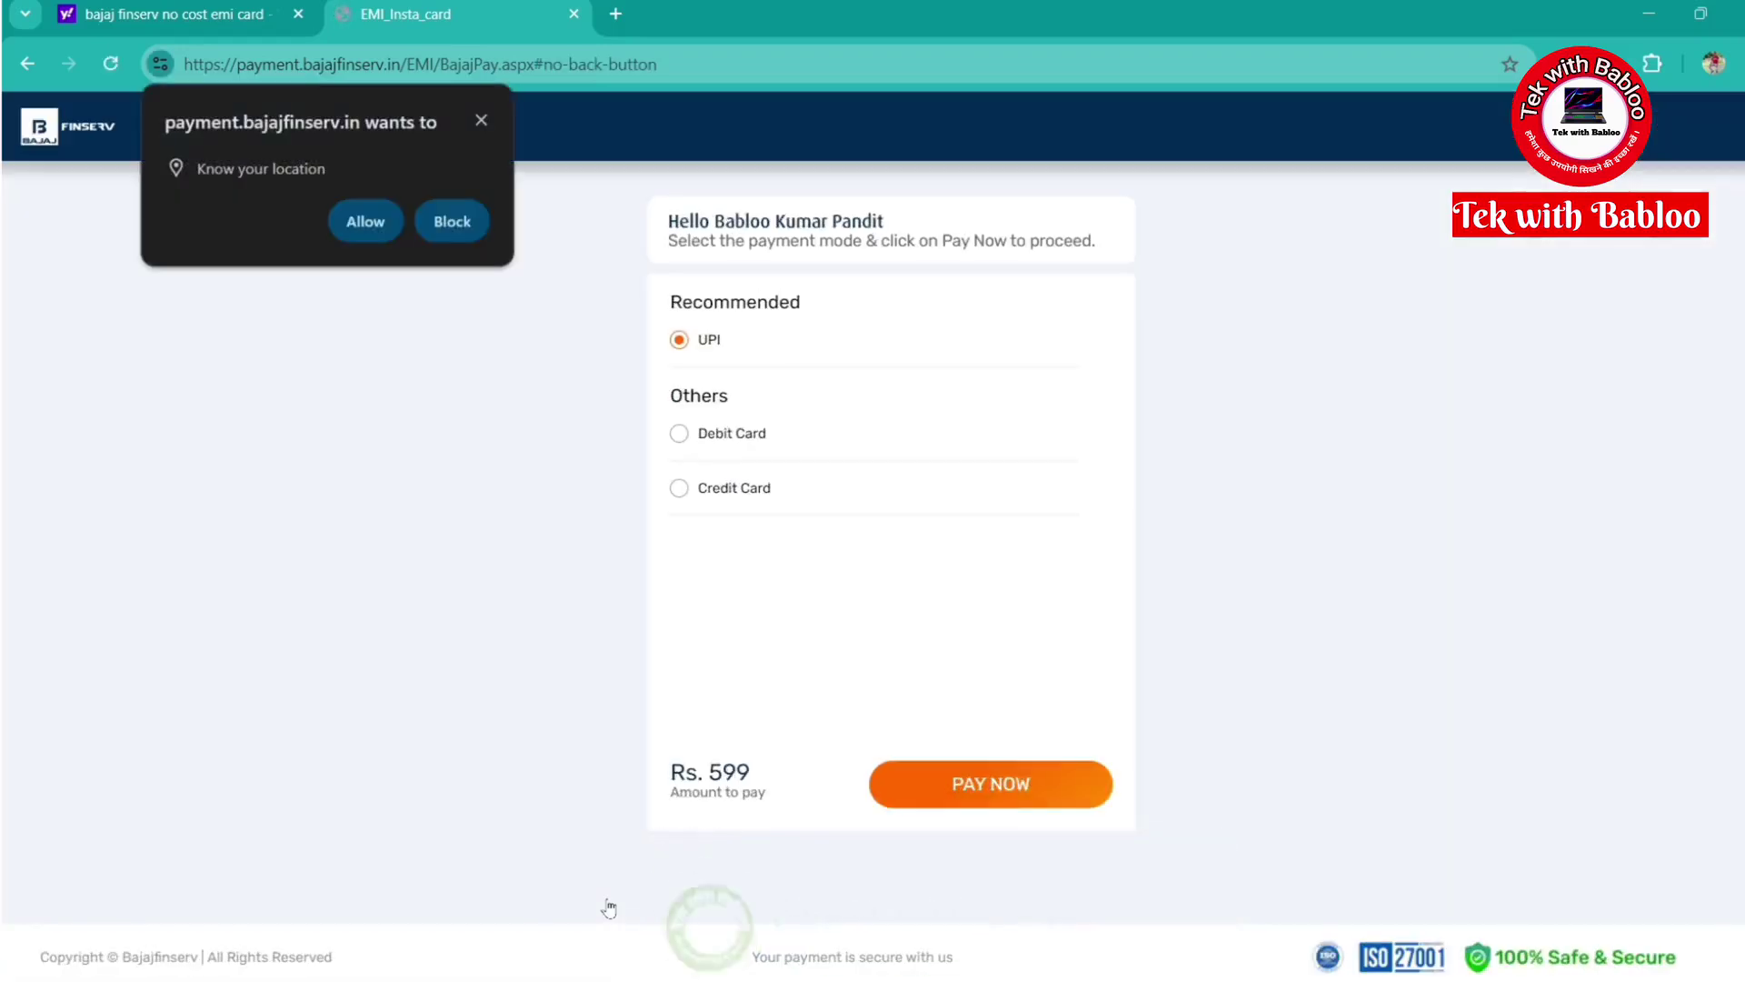
Step: Allow location access and pay the Rs. 599 joining fee by UPI
left_click(367, 221)
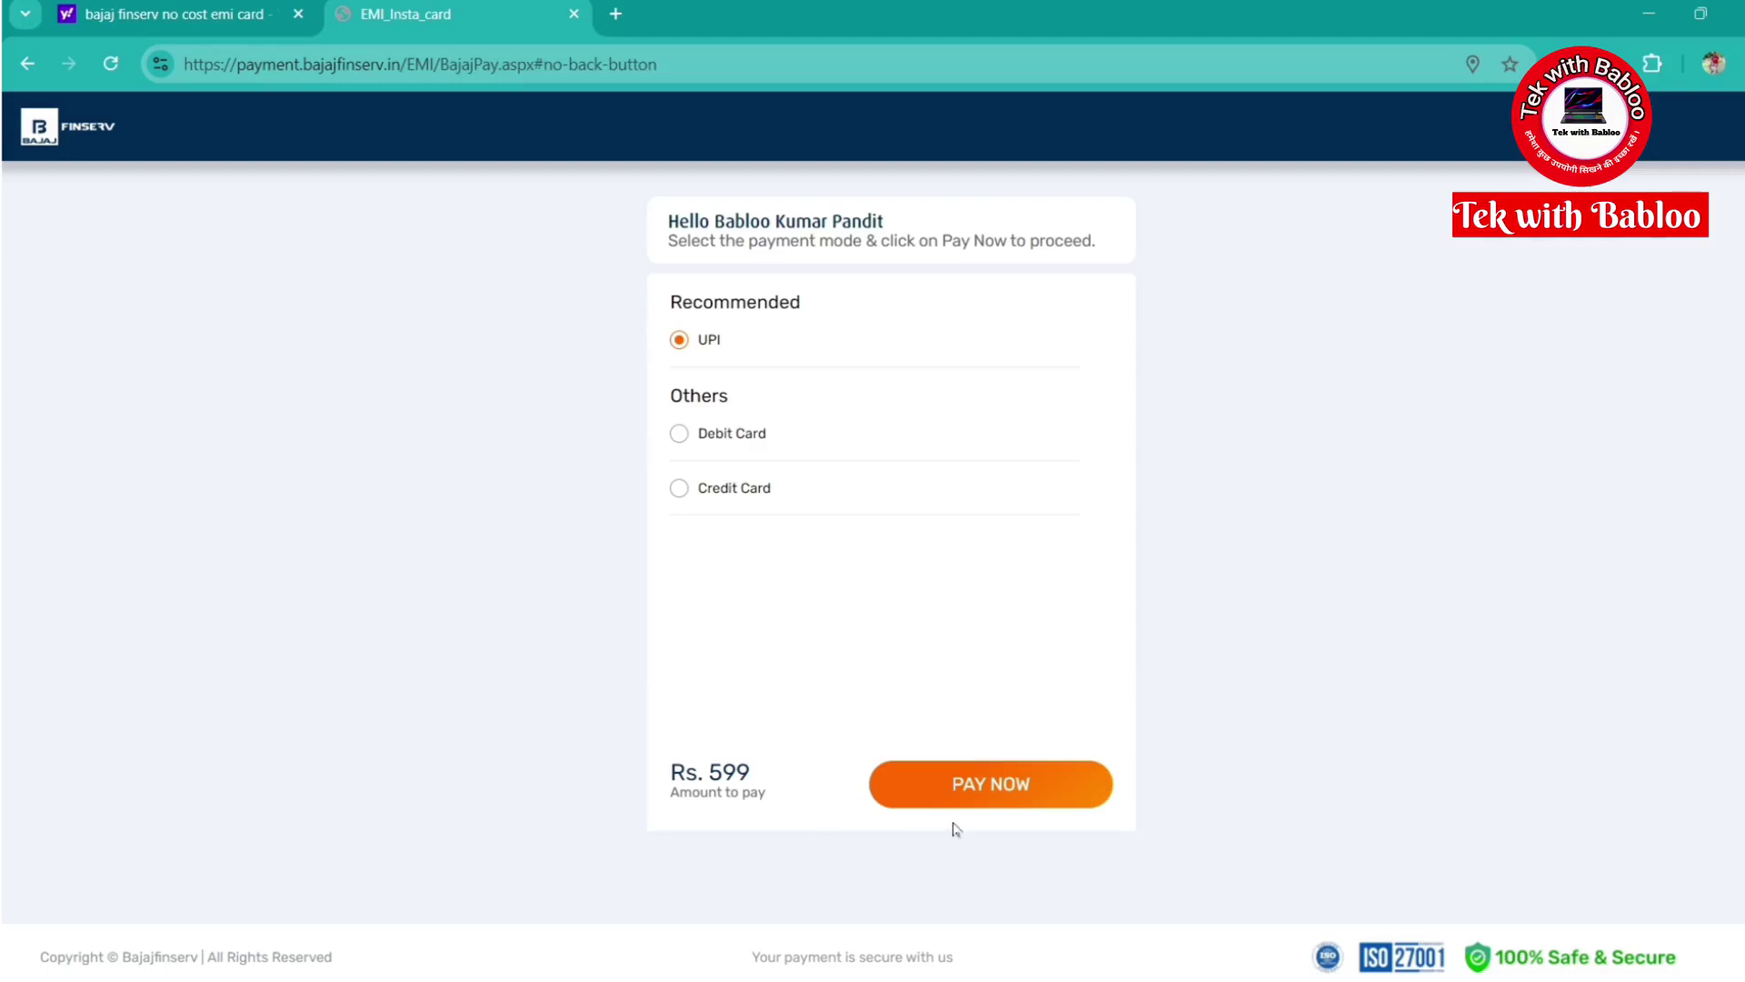
left_click(997, 802)
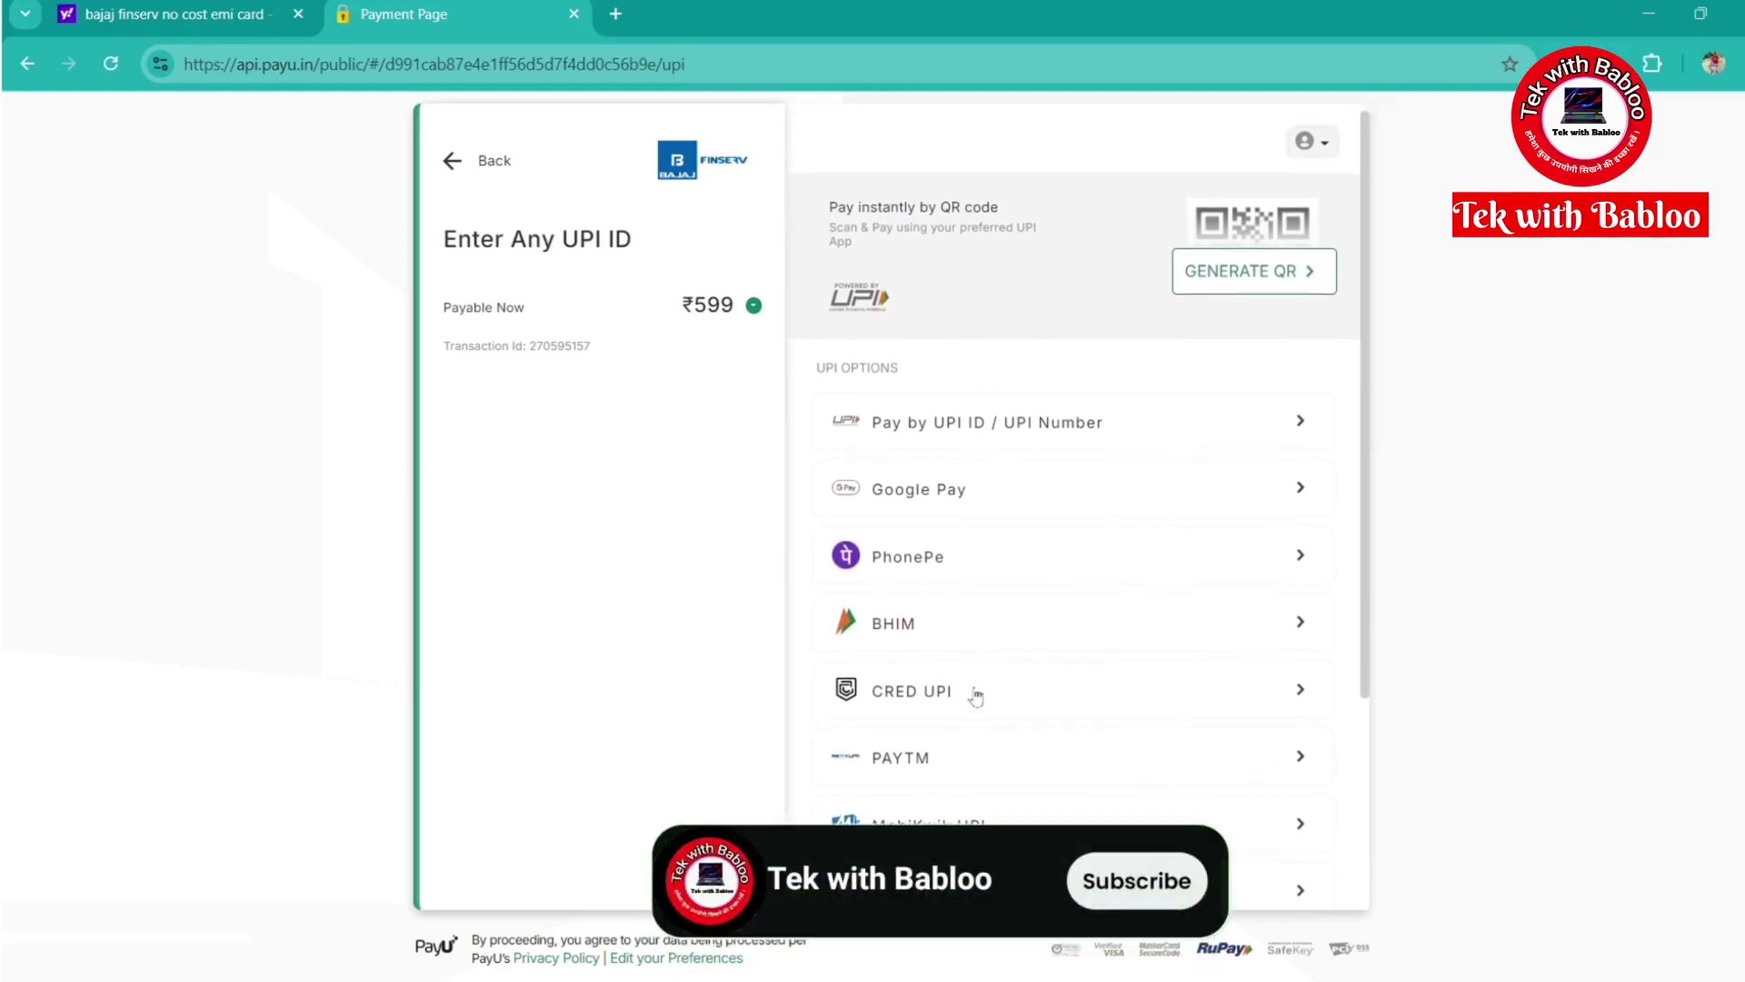
Step: Generate a UPI QR code on PayU to pay the ₹599 fee
left_click(1207, 298)
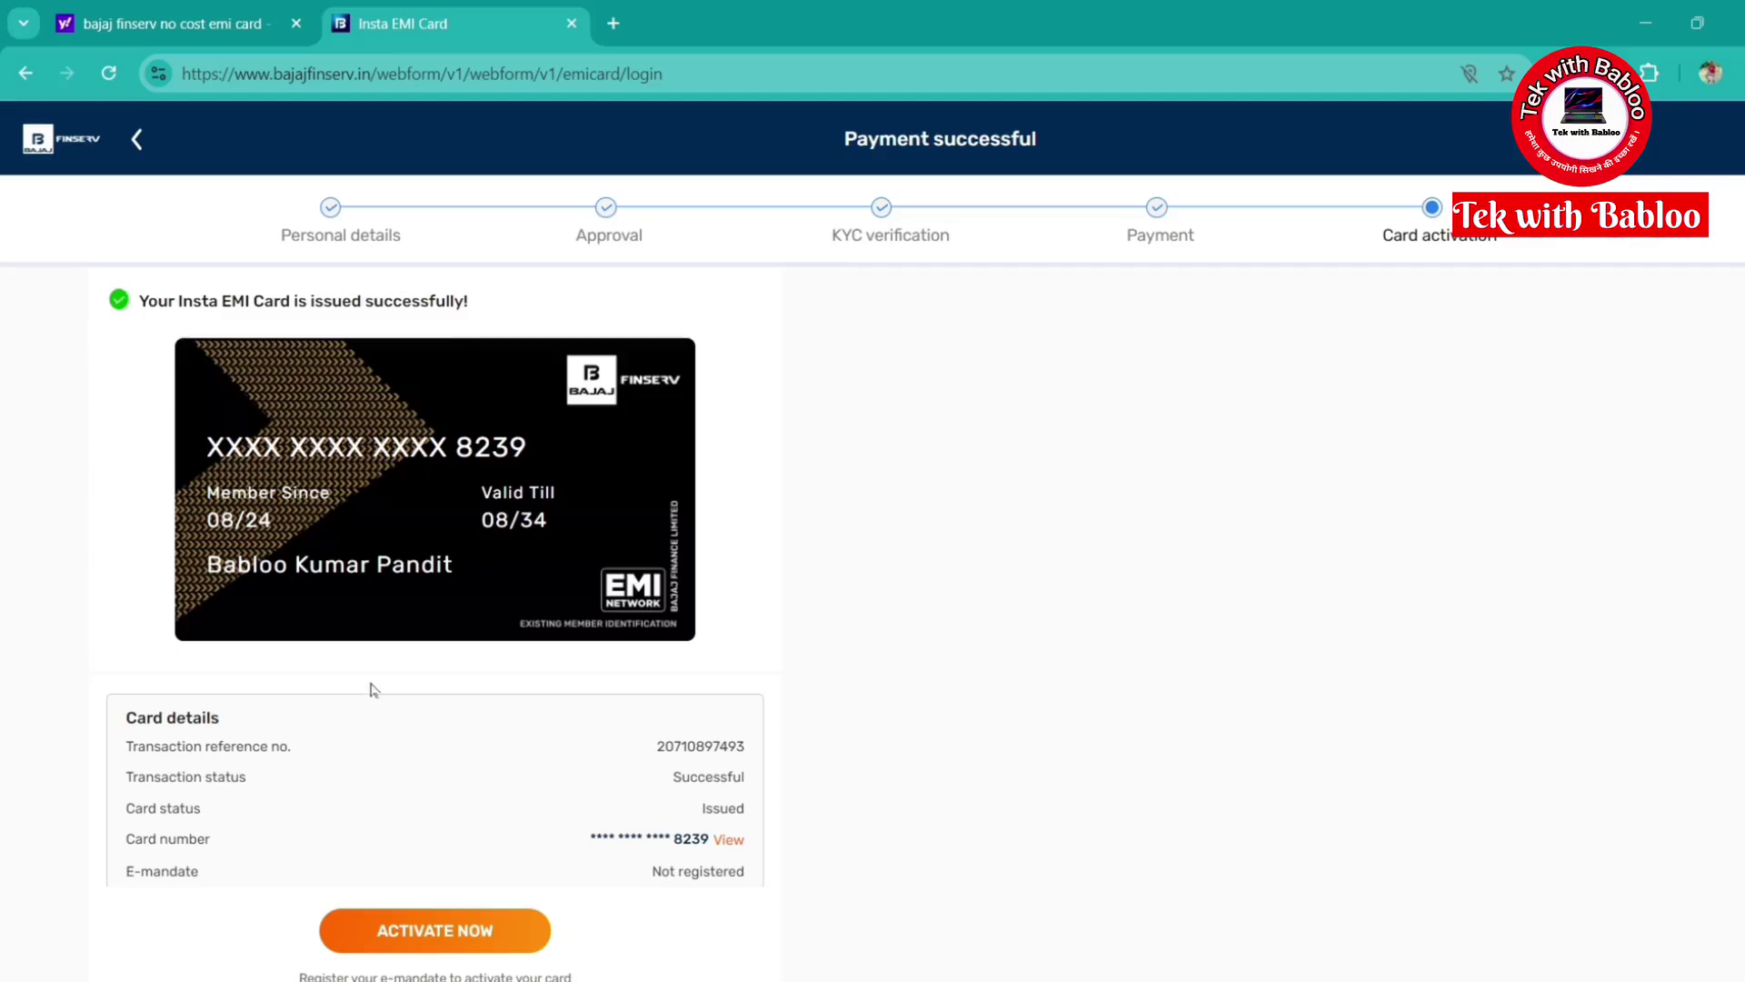
Step: Review the issued Insta EMI Card details and choose ACTIVATE NOW
scroll(369, 689, "down", 1)
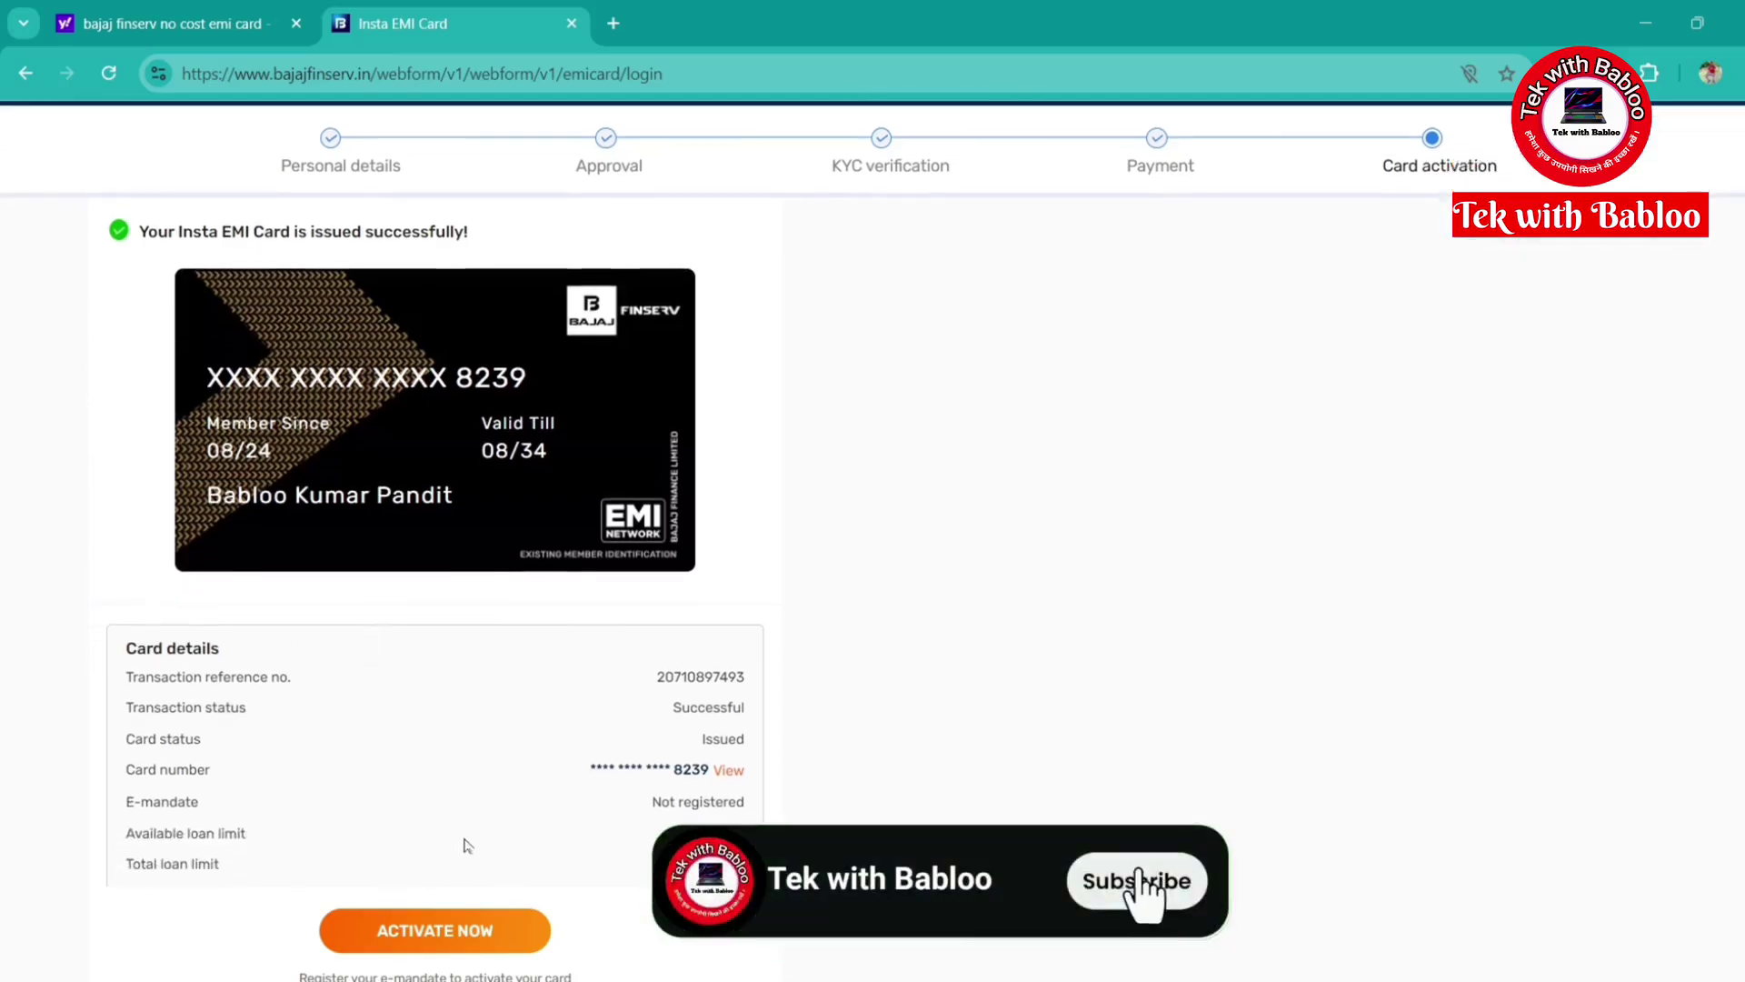
scroll(466, 845, "down", 1)
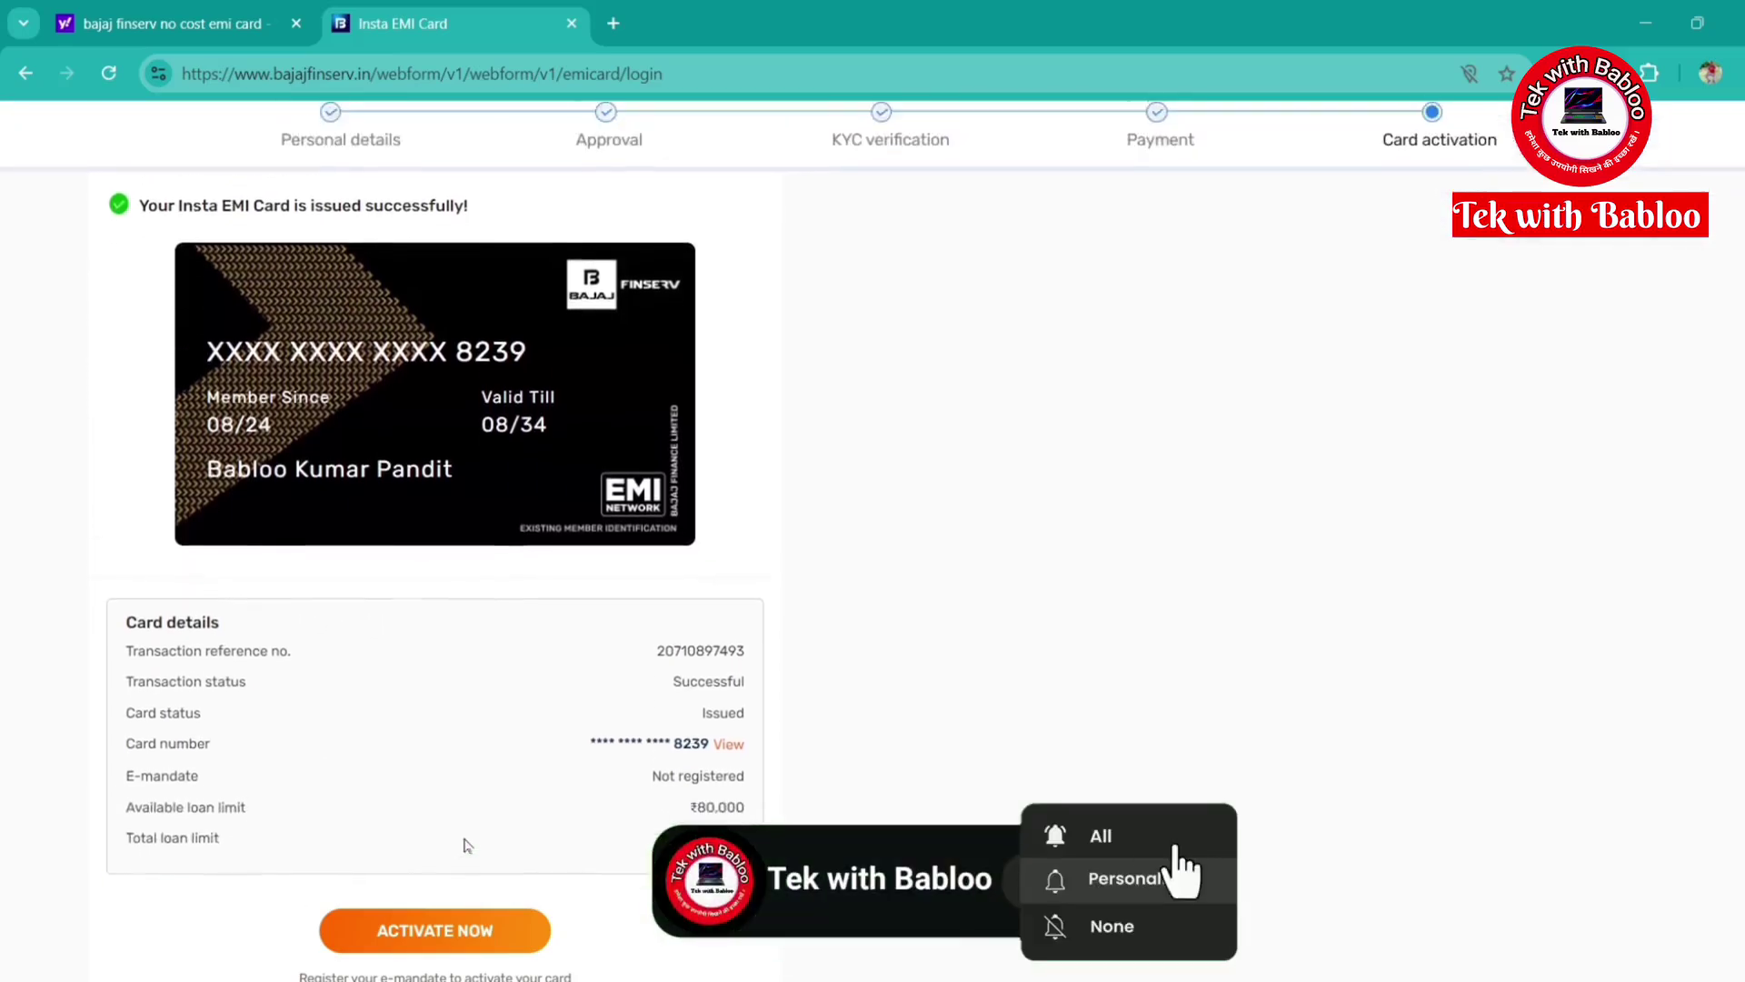
scroll(466, 846, "down", 5)
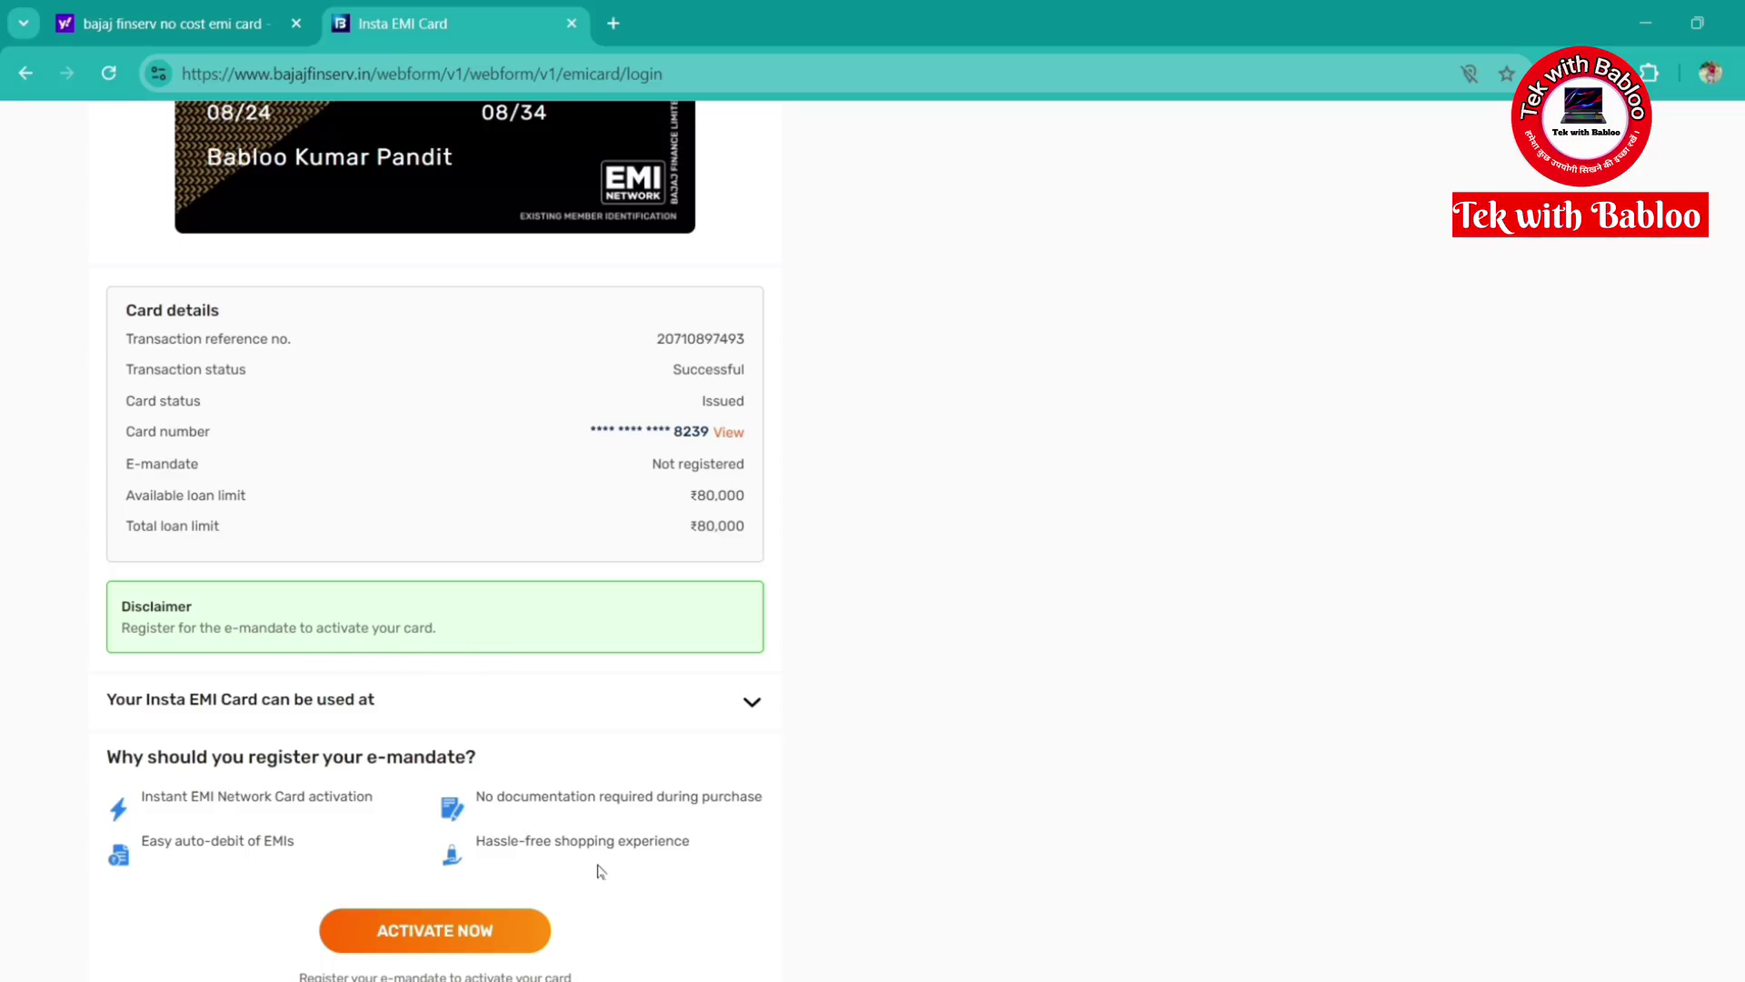
scroll(599, 872, "up", 2)
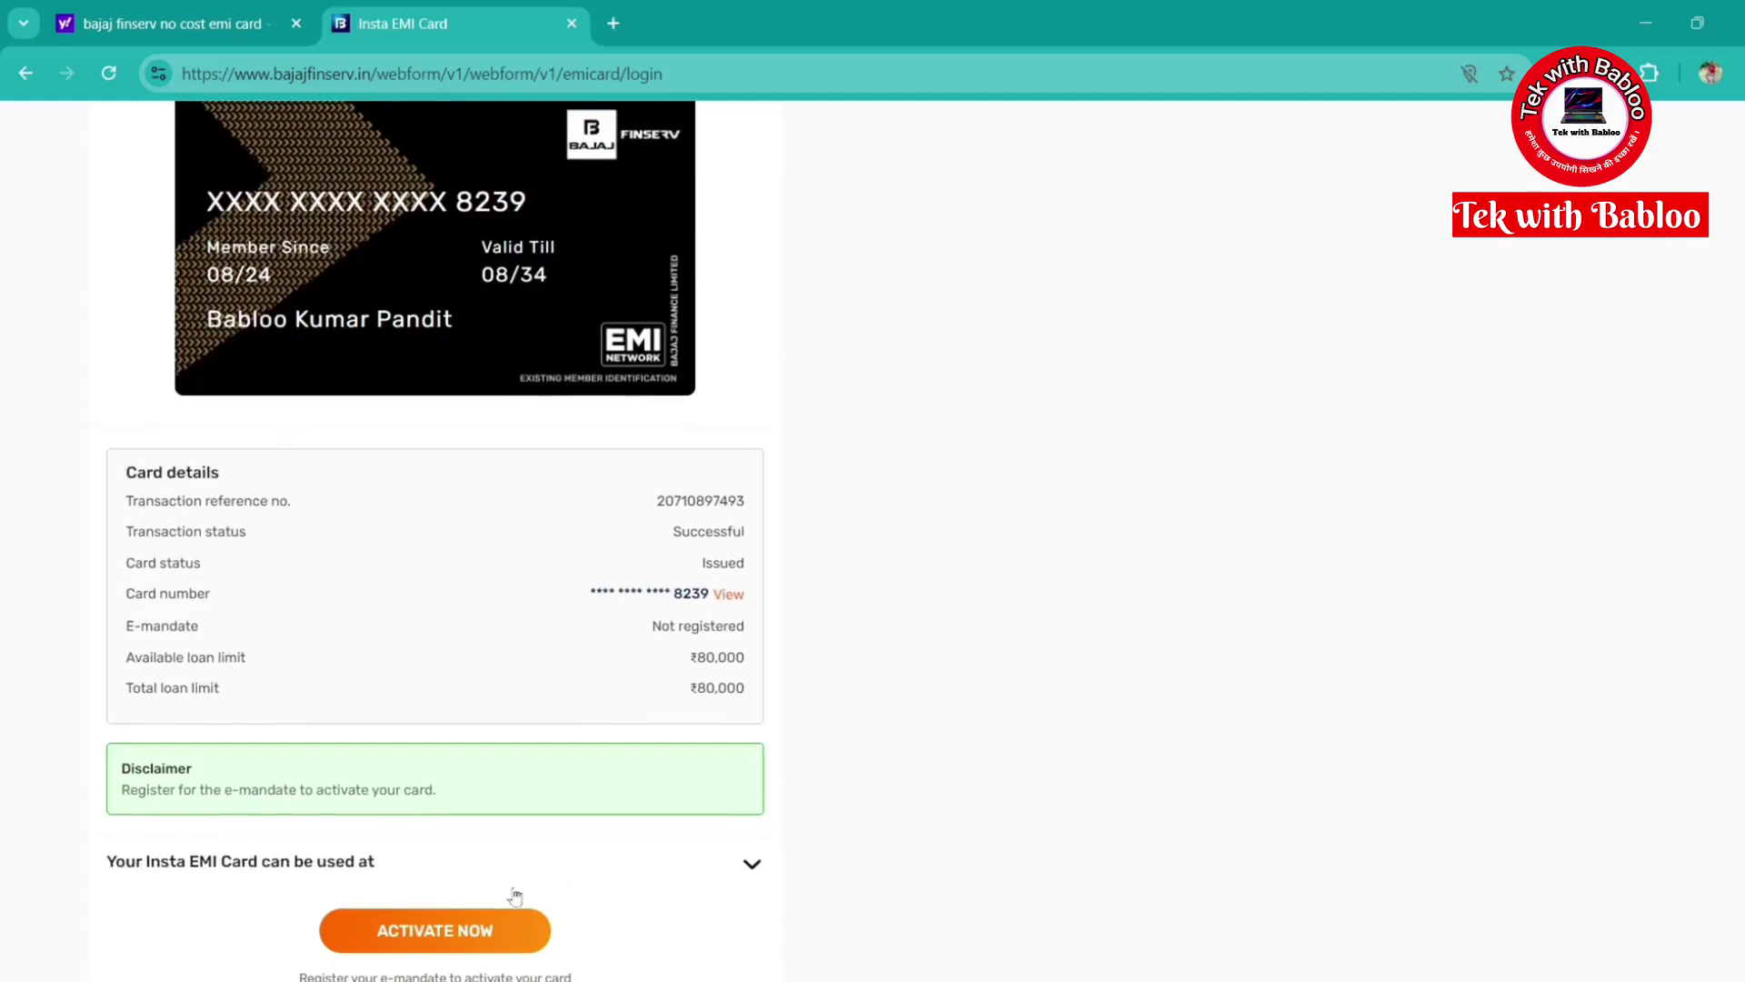
left_click(432, 943)
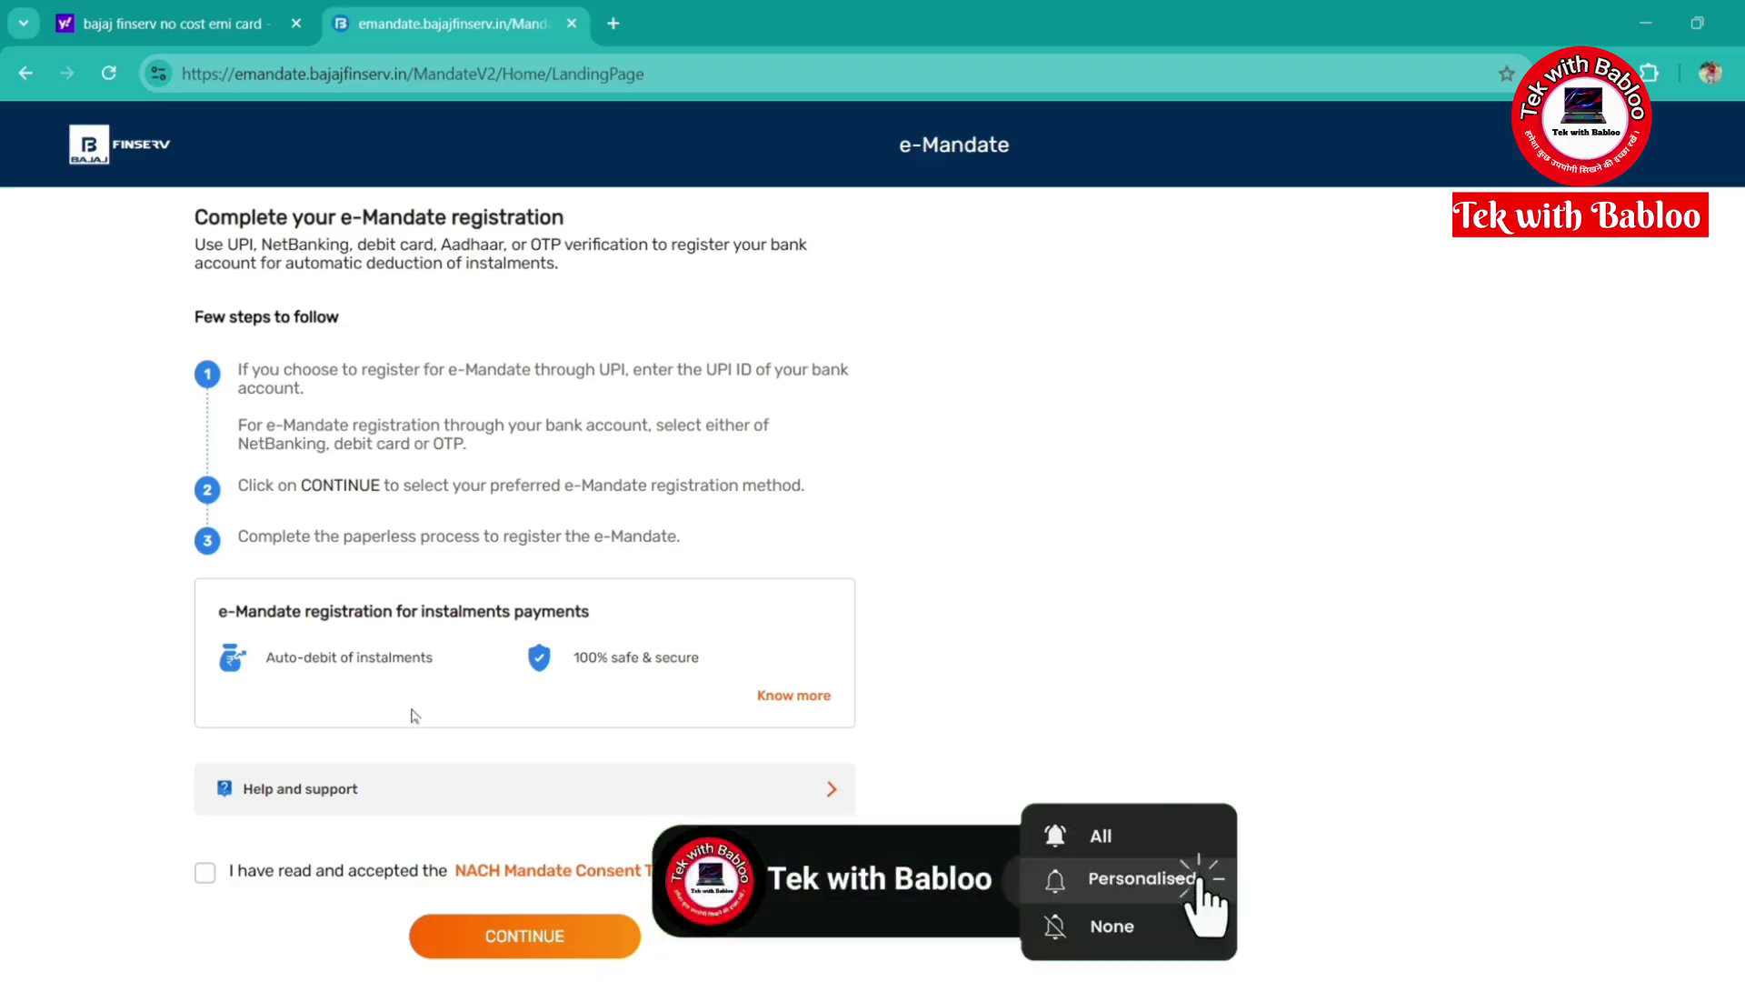
Step: Accept the NACH Mandate Consent terms and continue to bank account details
left_click(205, 875)
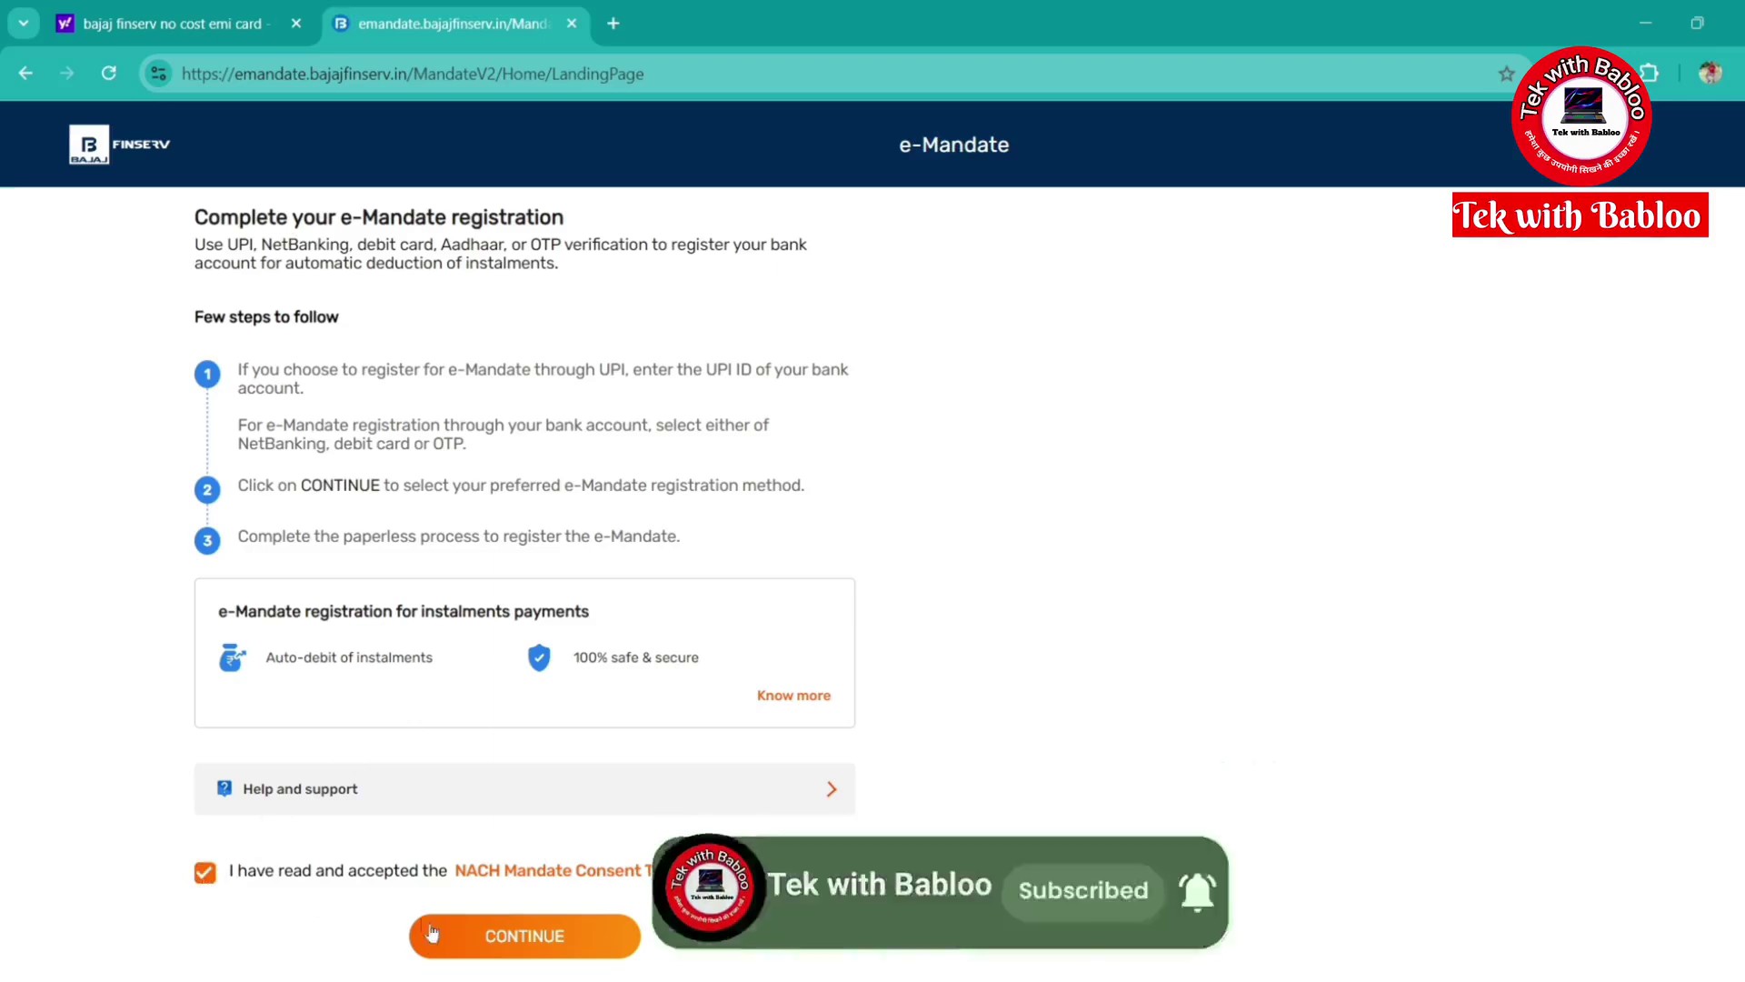
left_click(491, 955)
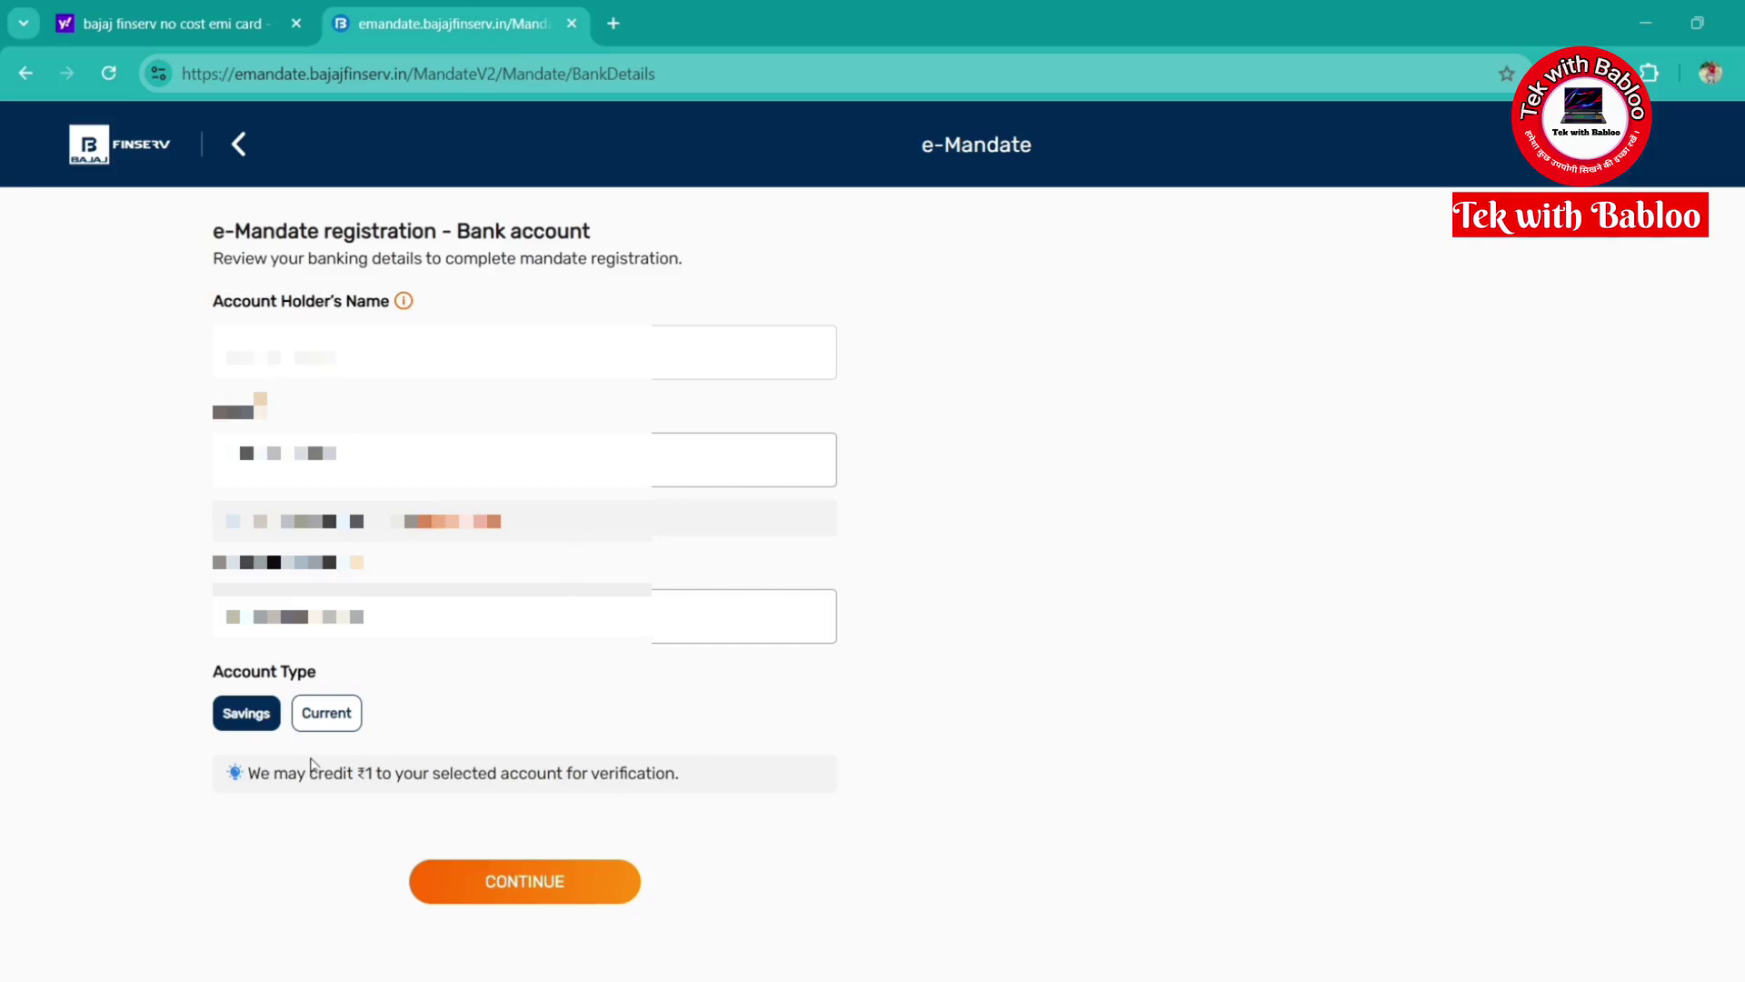
Step: Confirm the Savings bank account, request an OTP and submit it for verification
left_click(515, 900)
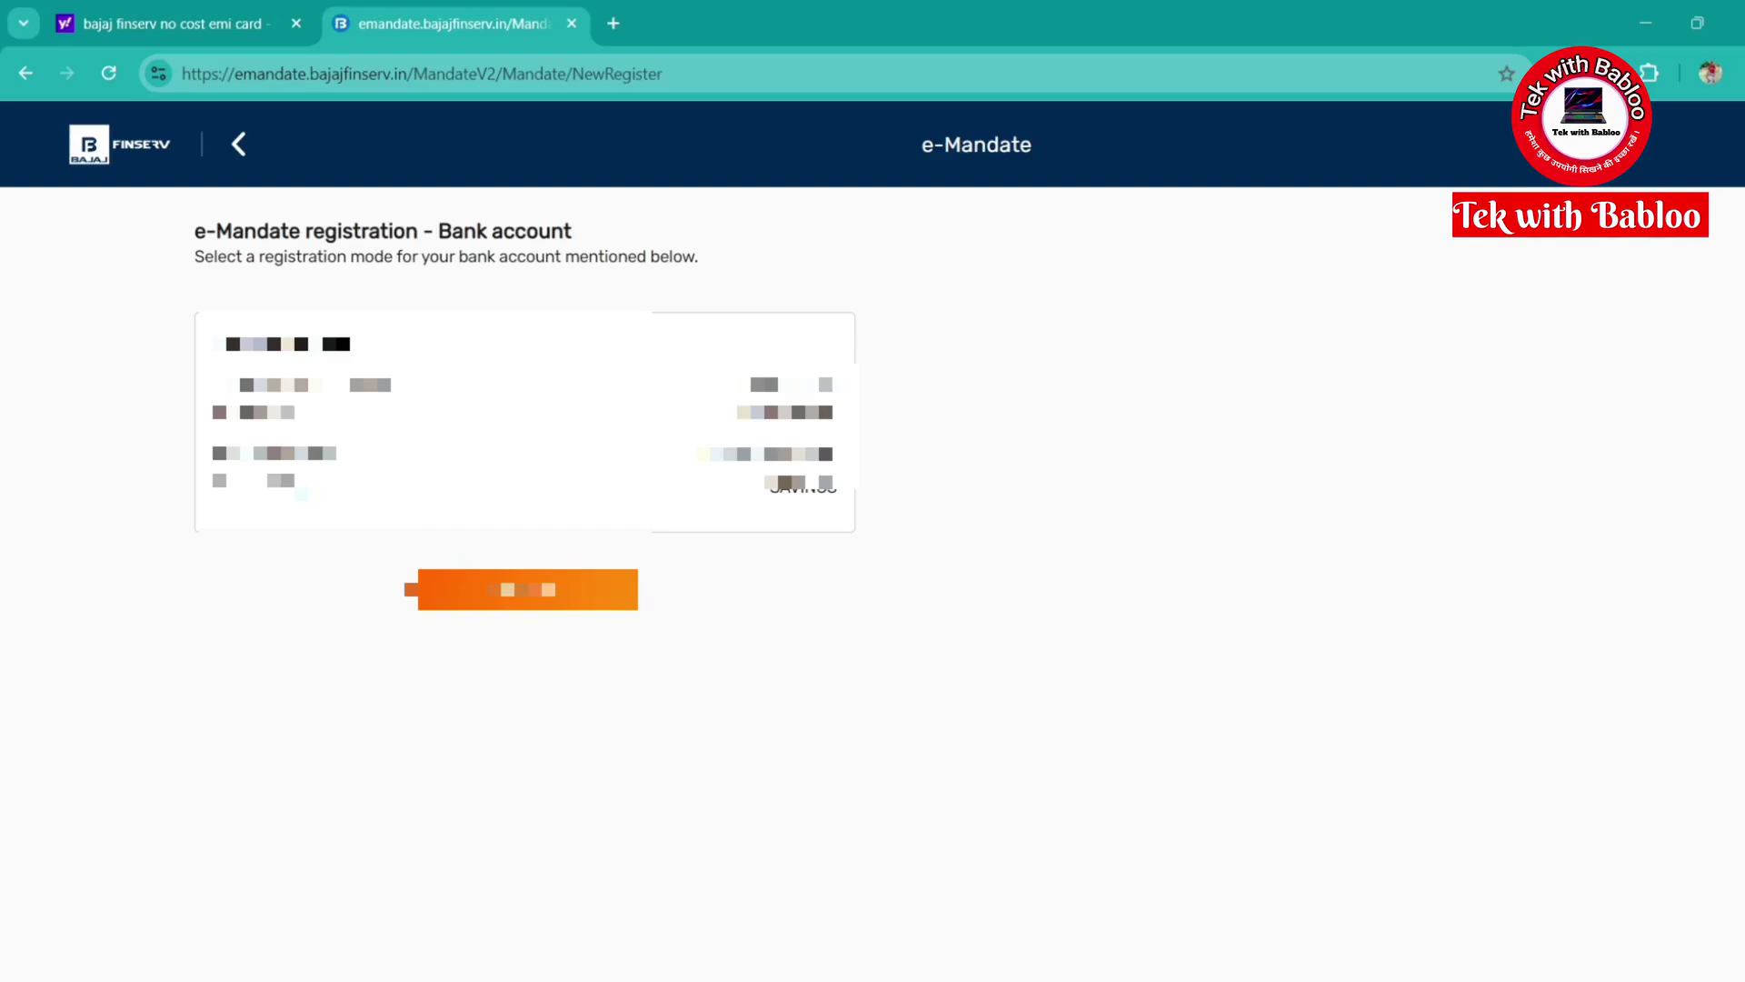
left_click(473, 607)
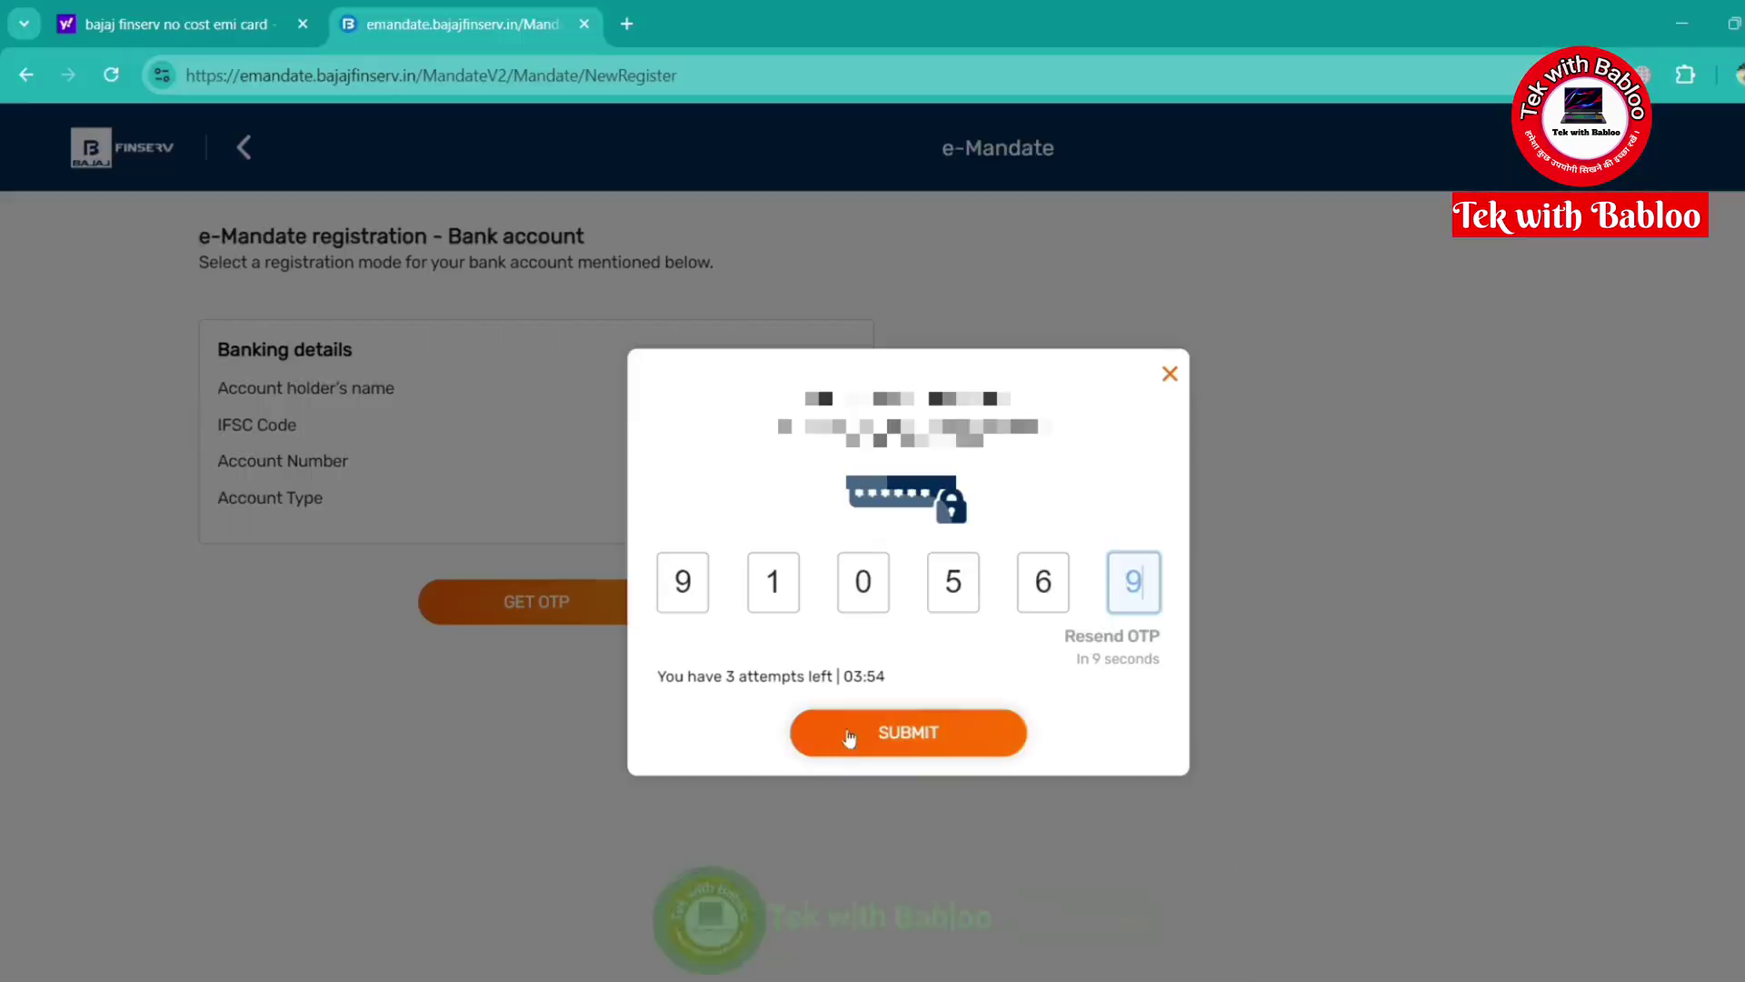
left_click(846, 727)
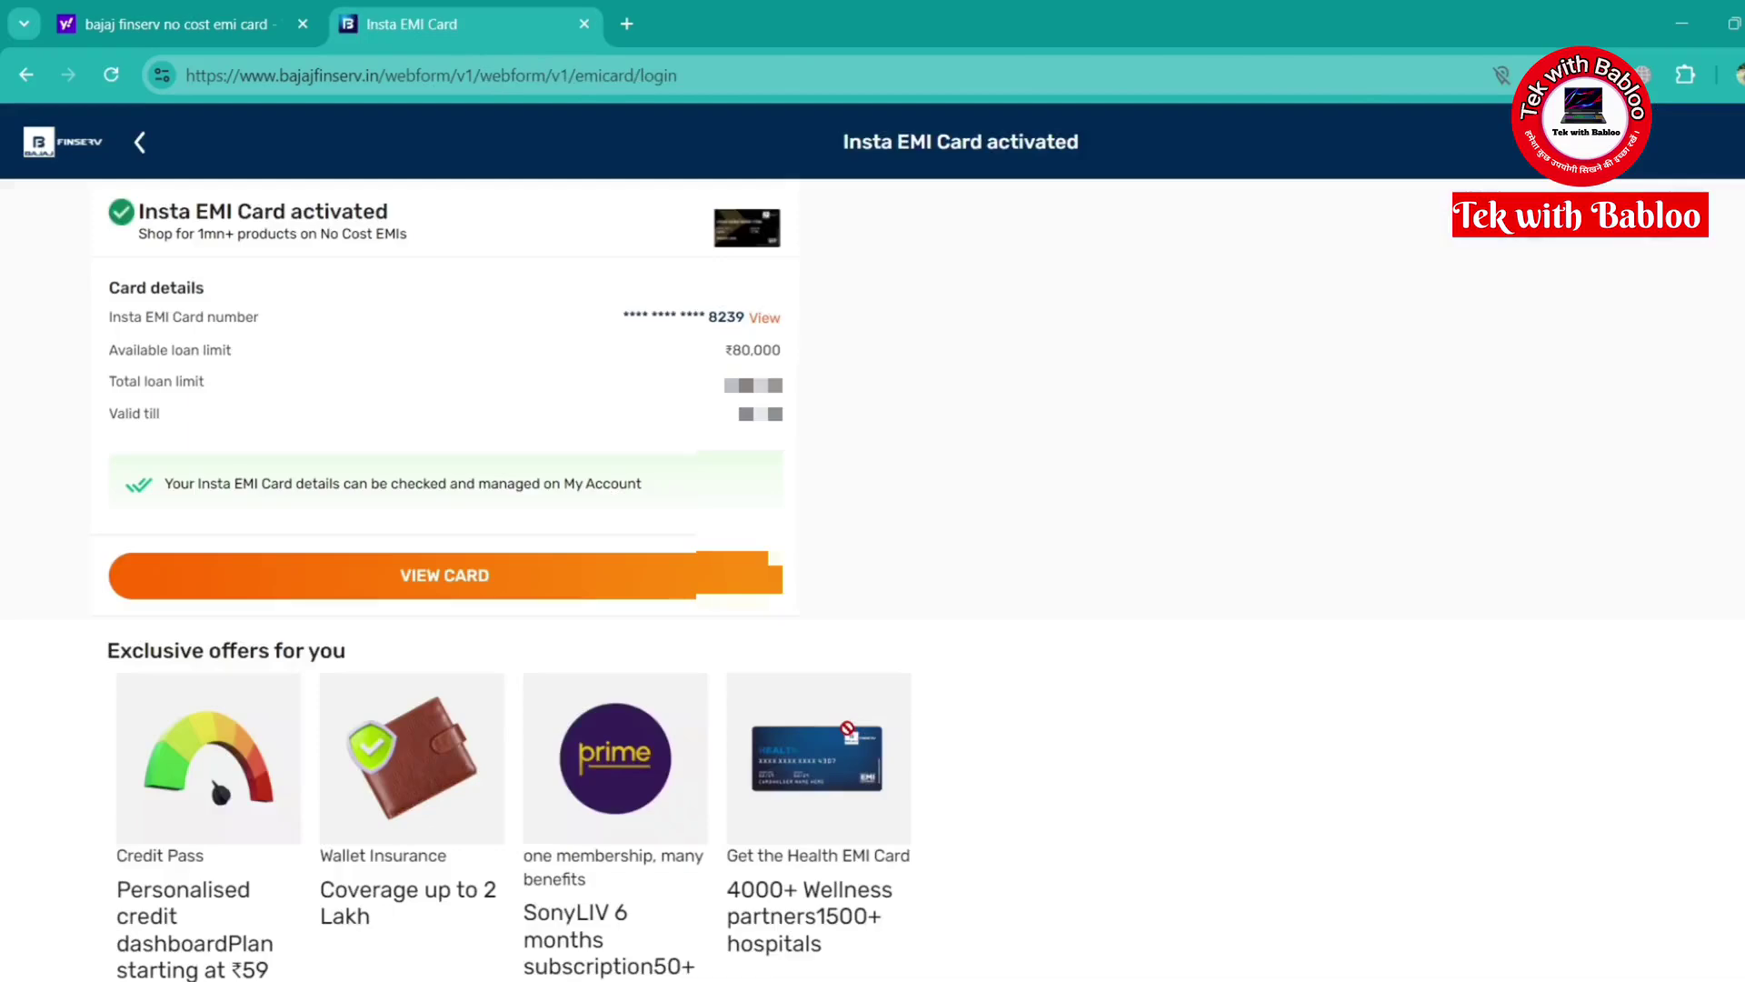
Step: Scroll through the activated card page showing the ₹80,000 loan limit and 08/34 validity
scroll(427, 607, "down", 5)
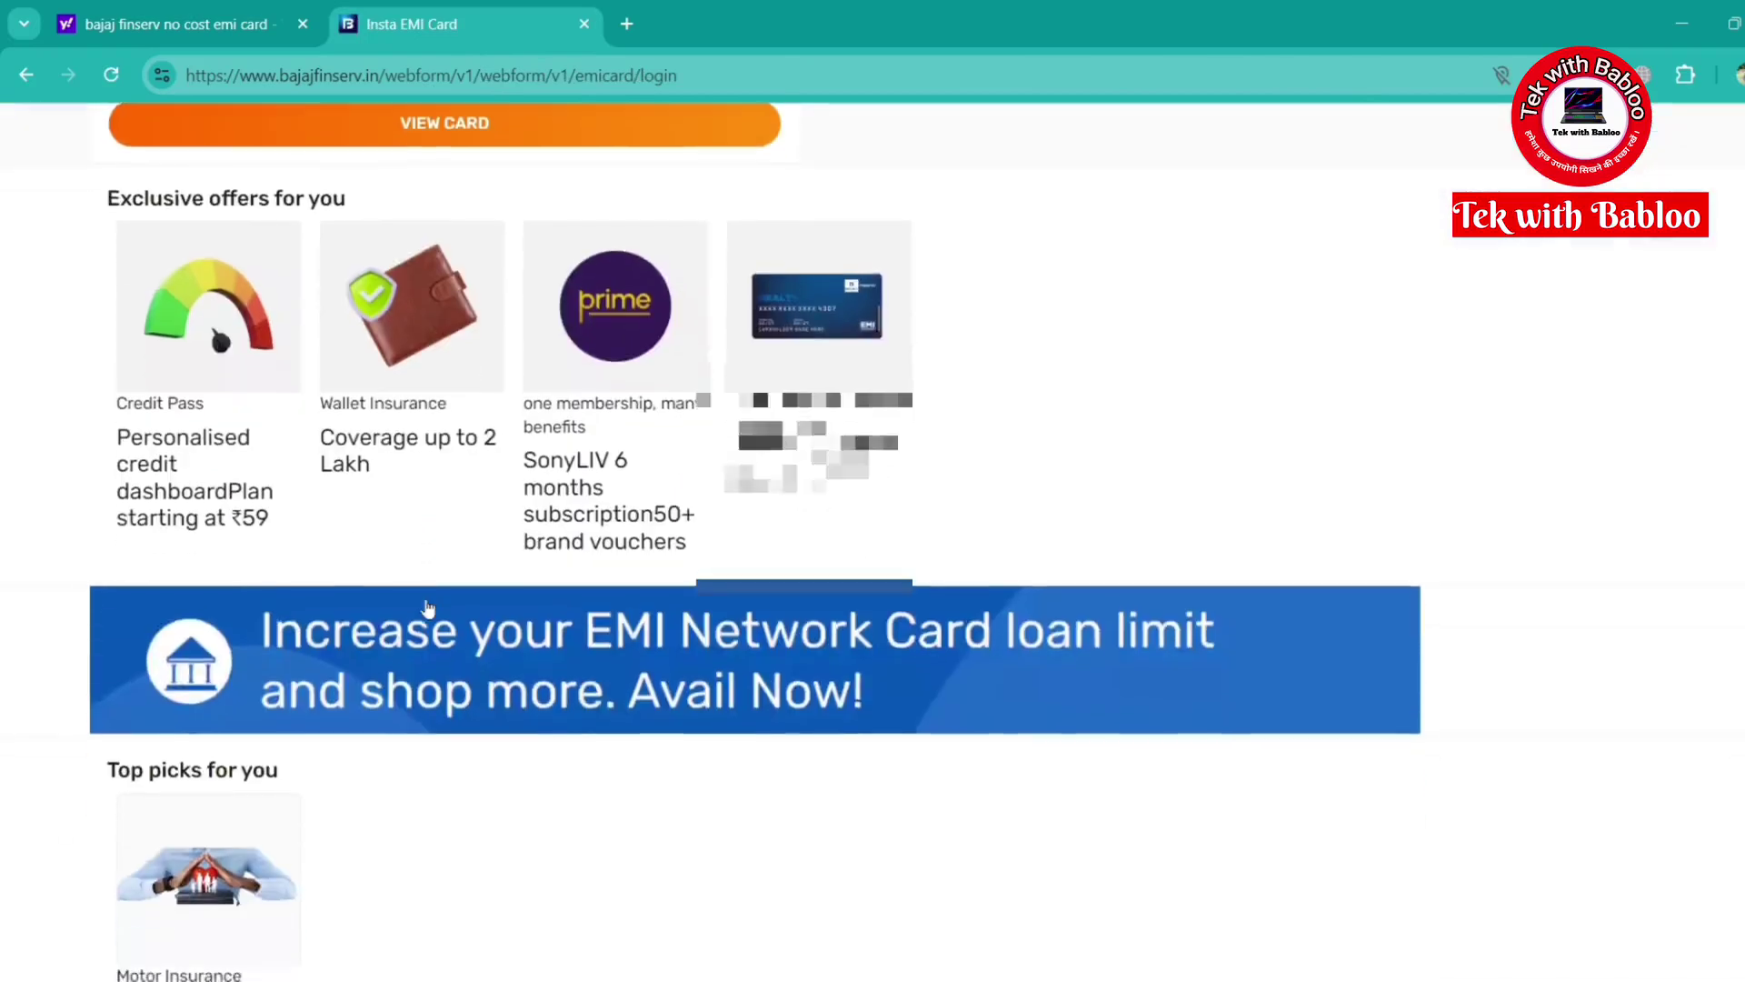
scroll(428, 607, "up", 4)
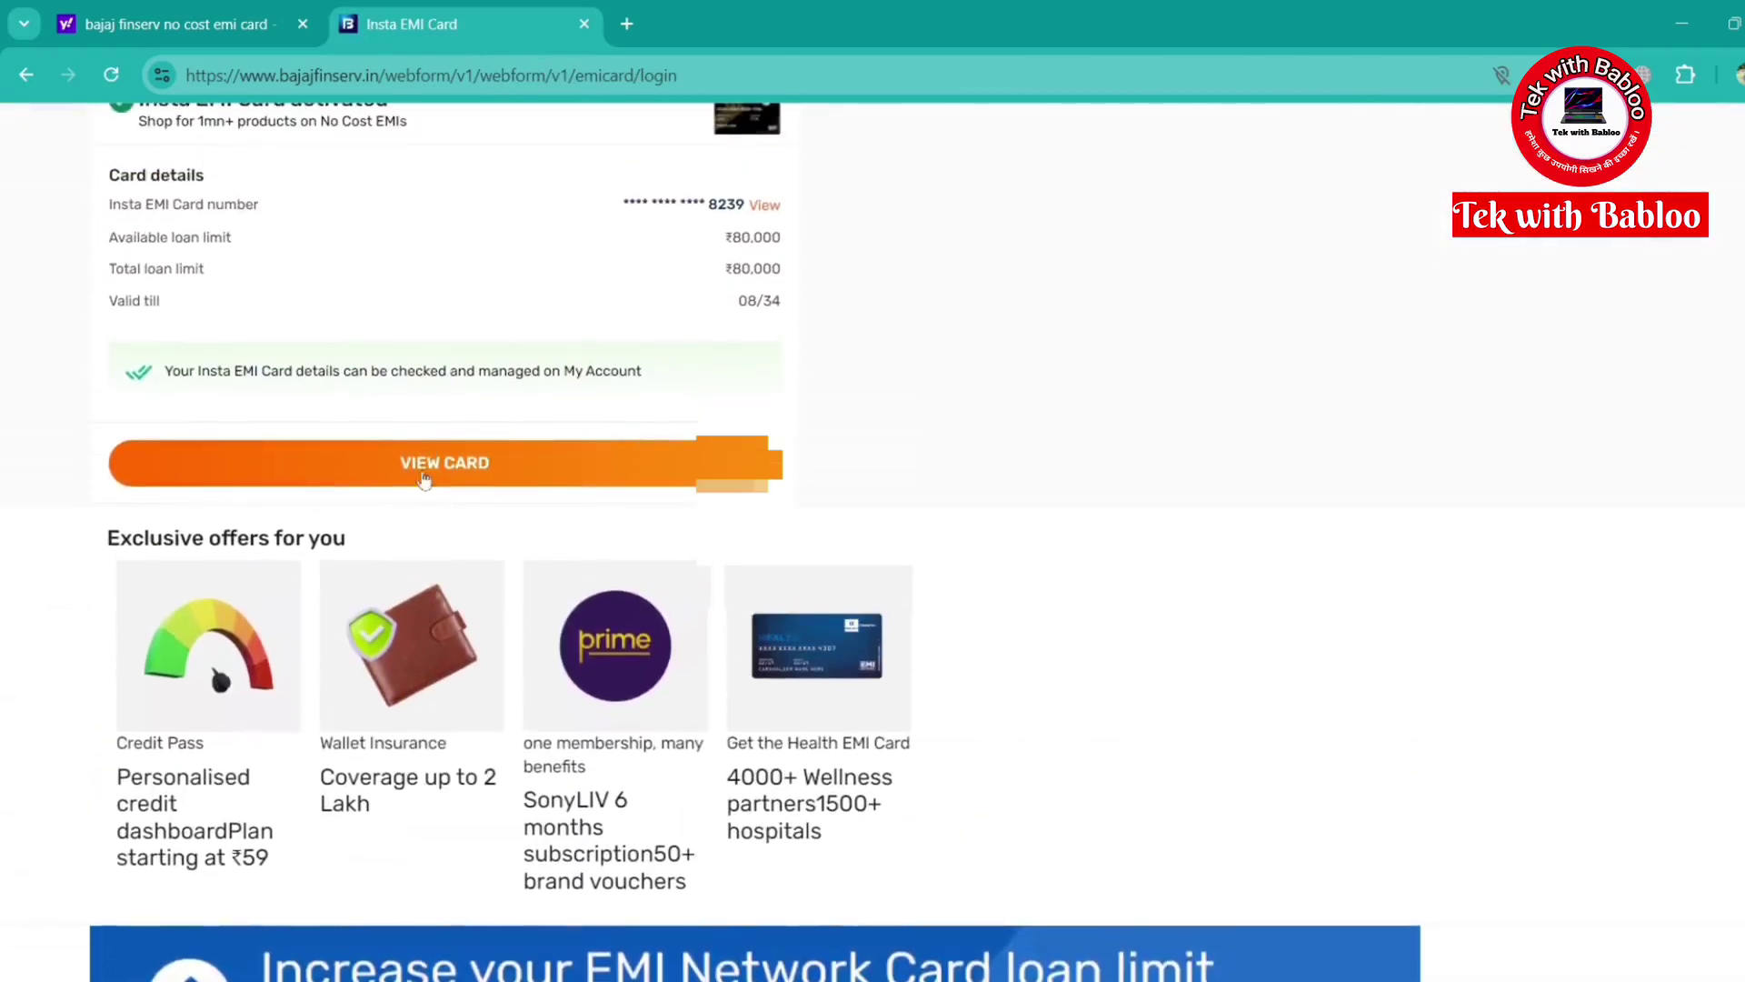
scroll(425, 479, "up", 1)
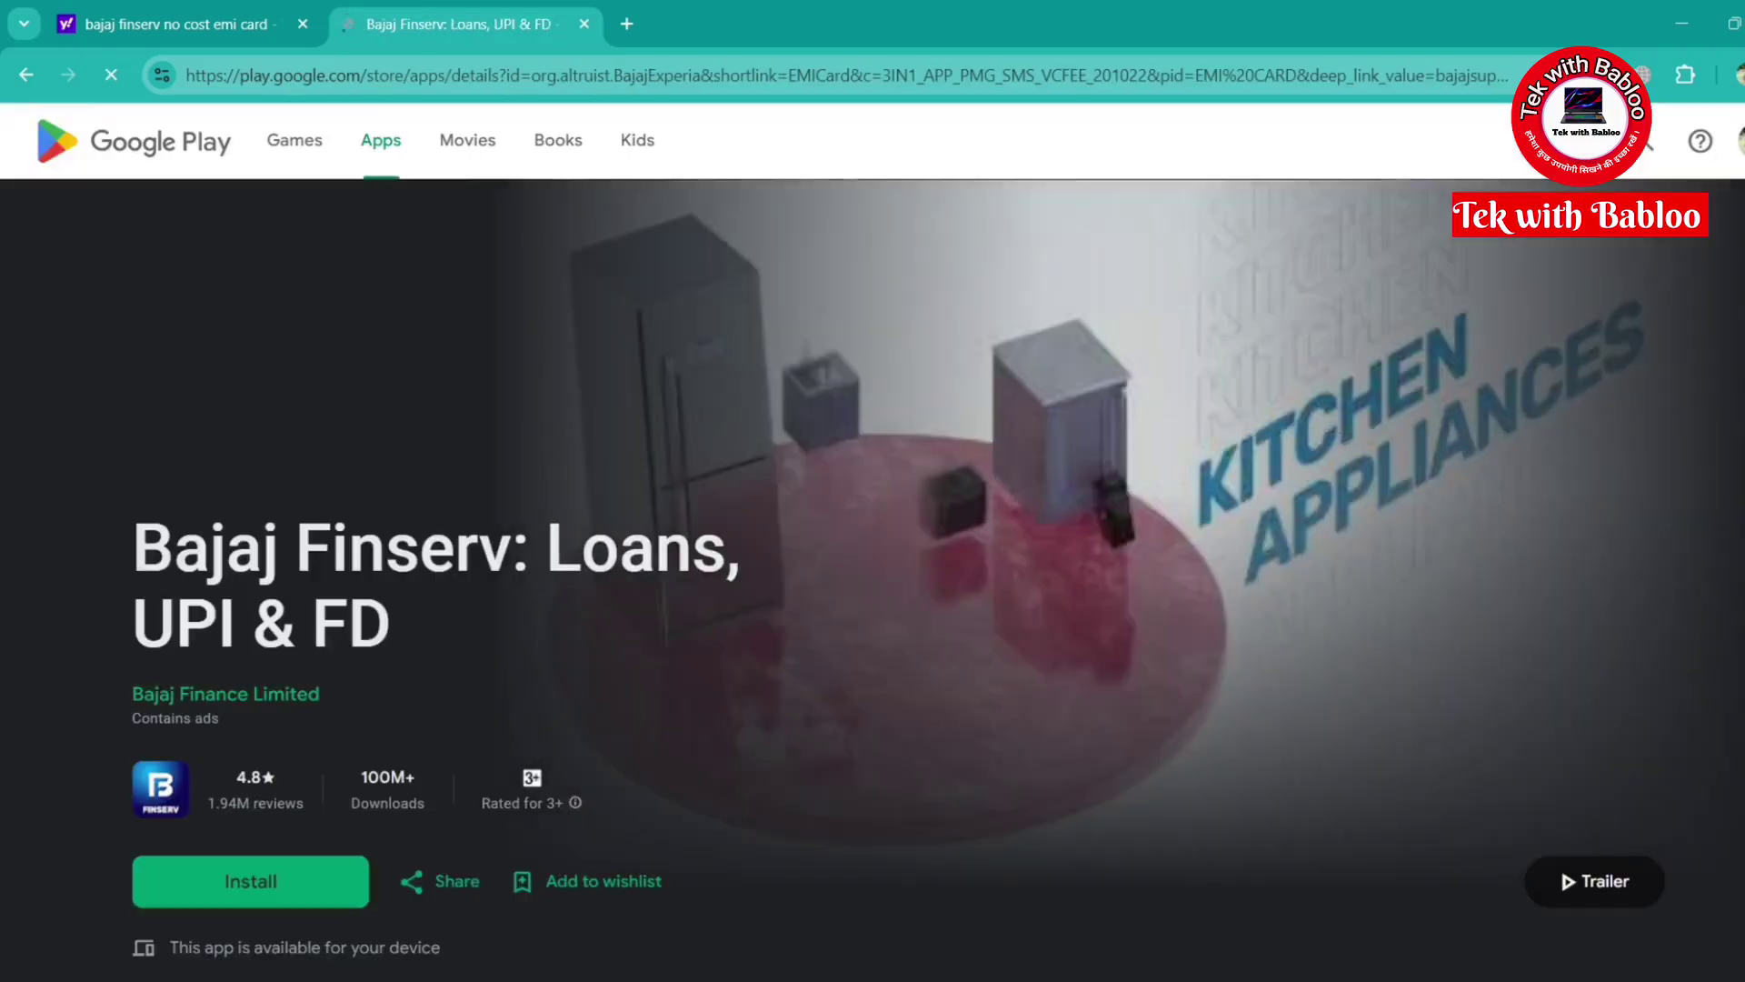
Step: Scroll the Play Store listing for the Bajaj Finserv: Loans, UPI & FD app
scroll(556, 562, "down", 1)
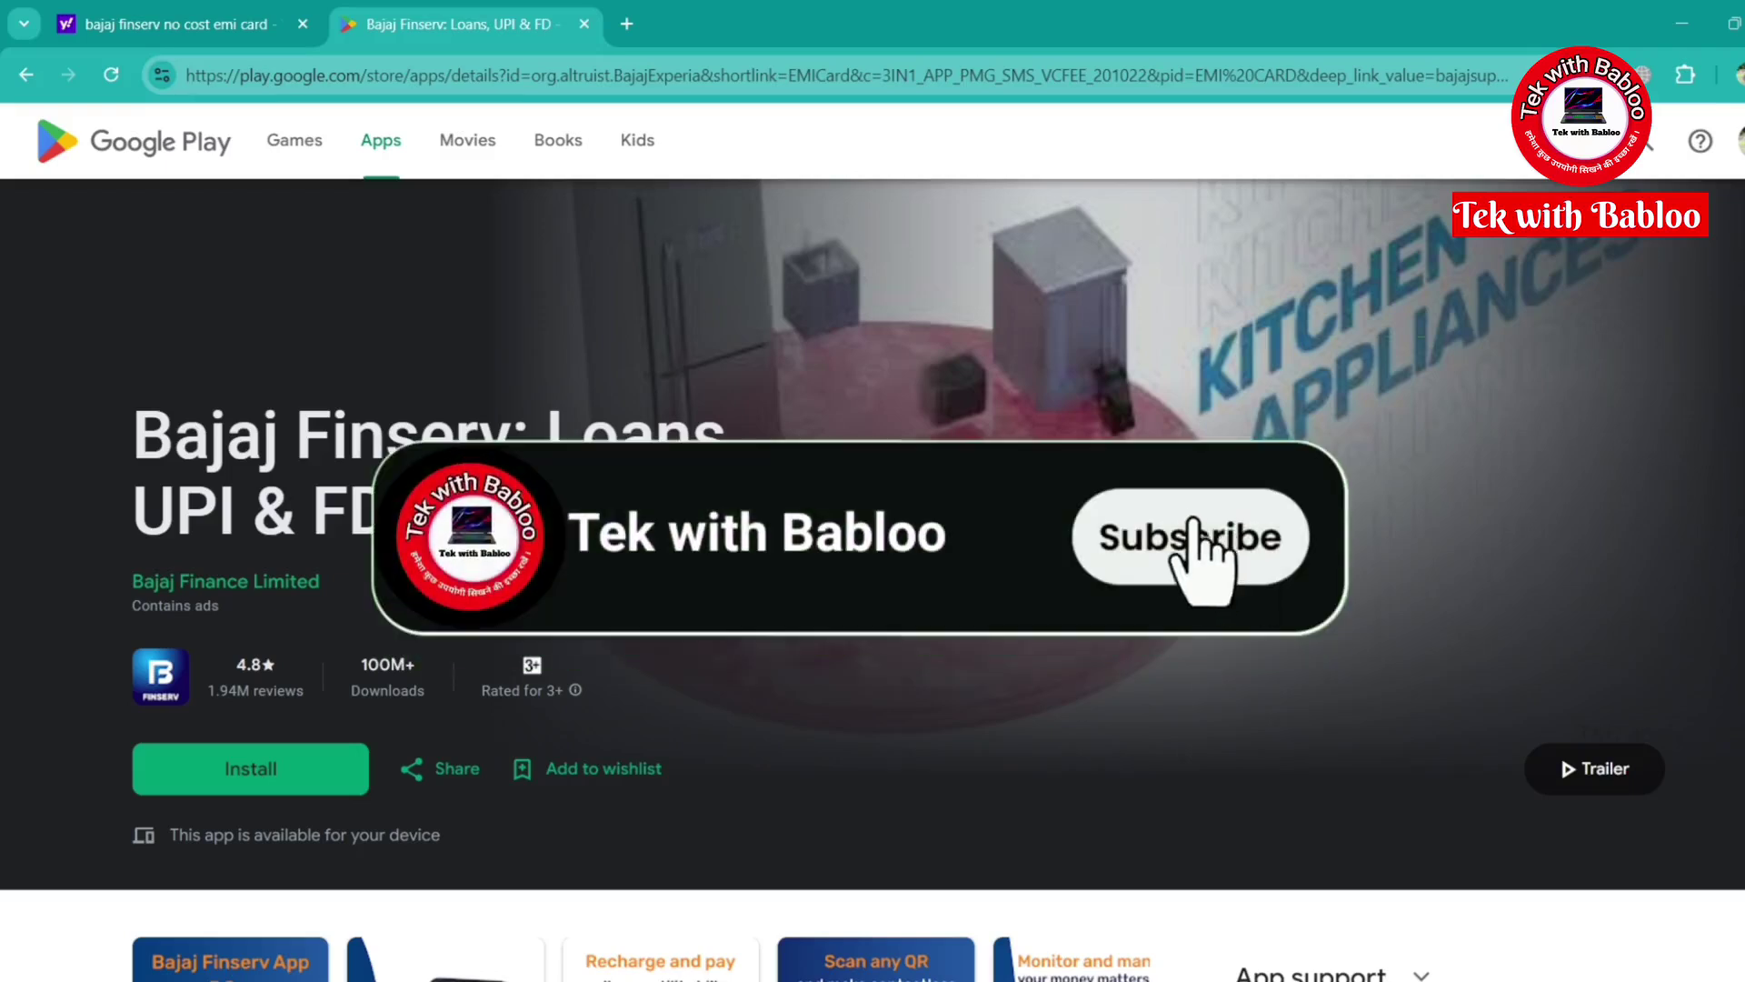
scroll(872, 537, "up", 1)
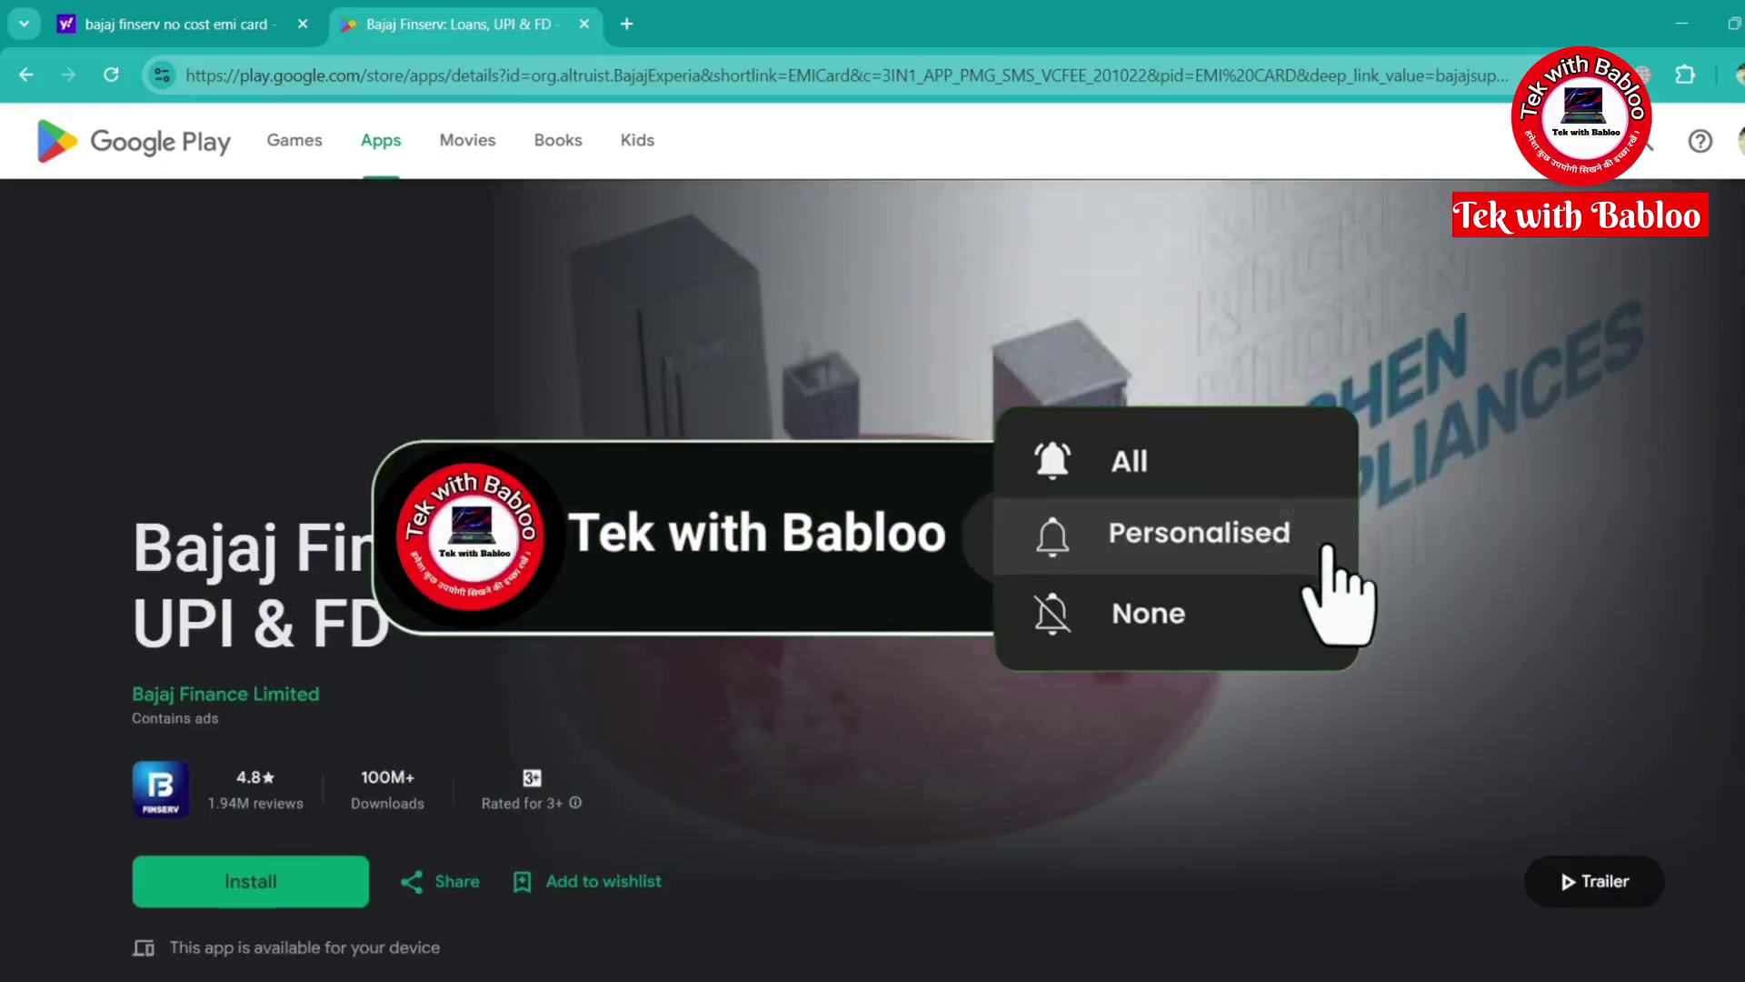